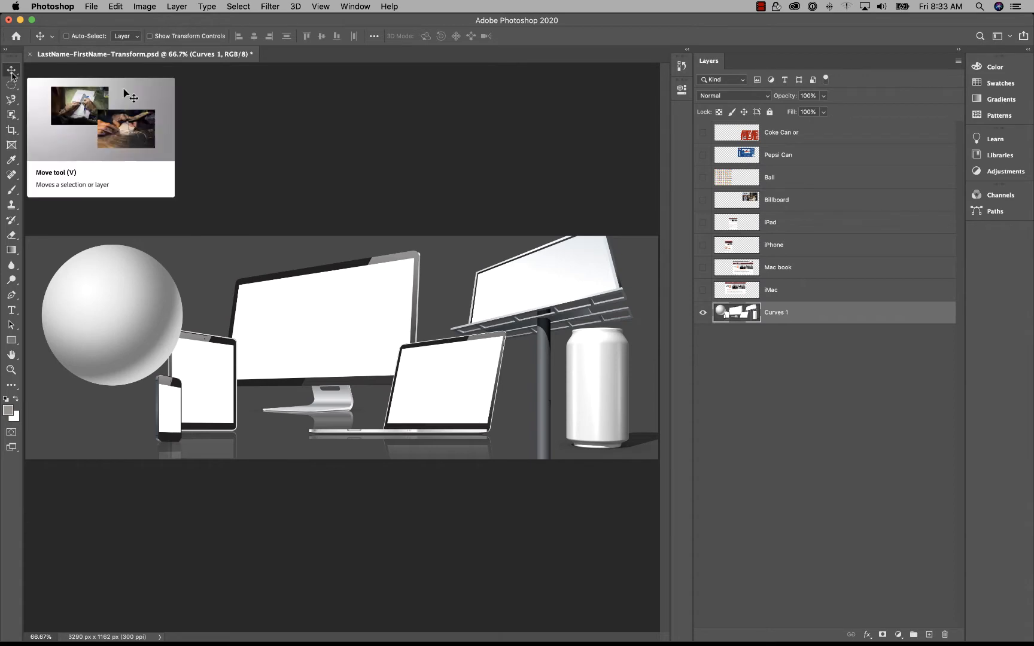
click(66, 36)
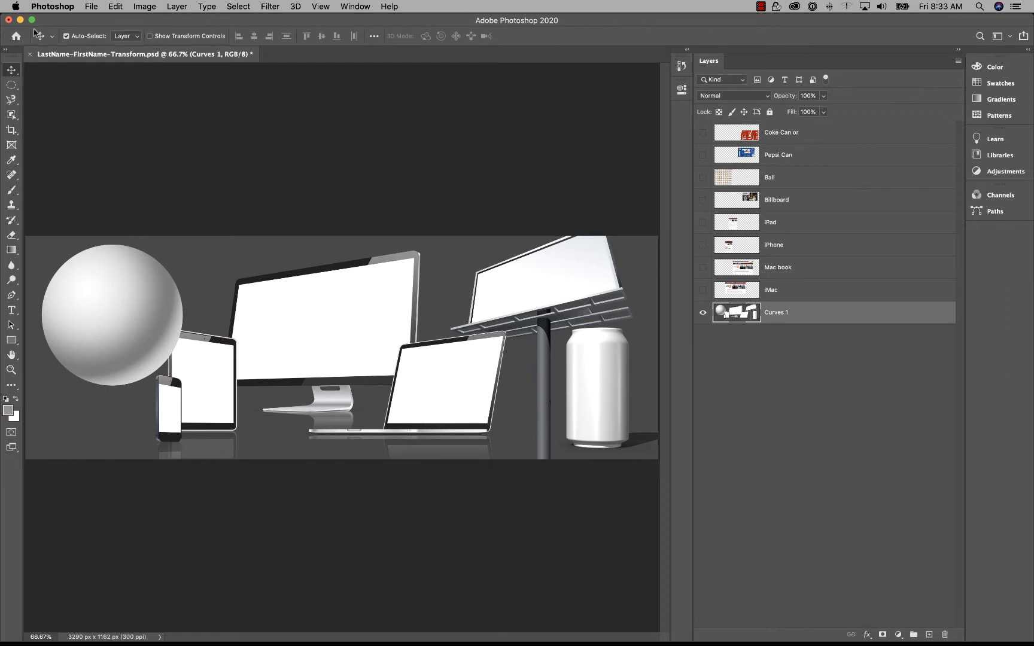
click(66, 36)
click(816, 225)
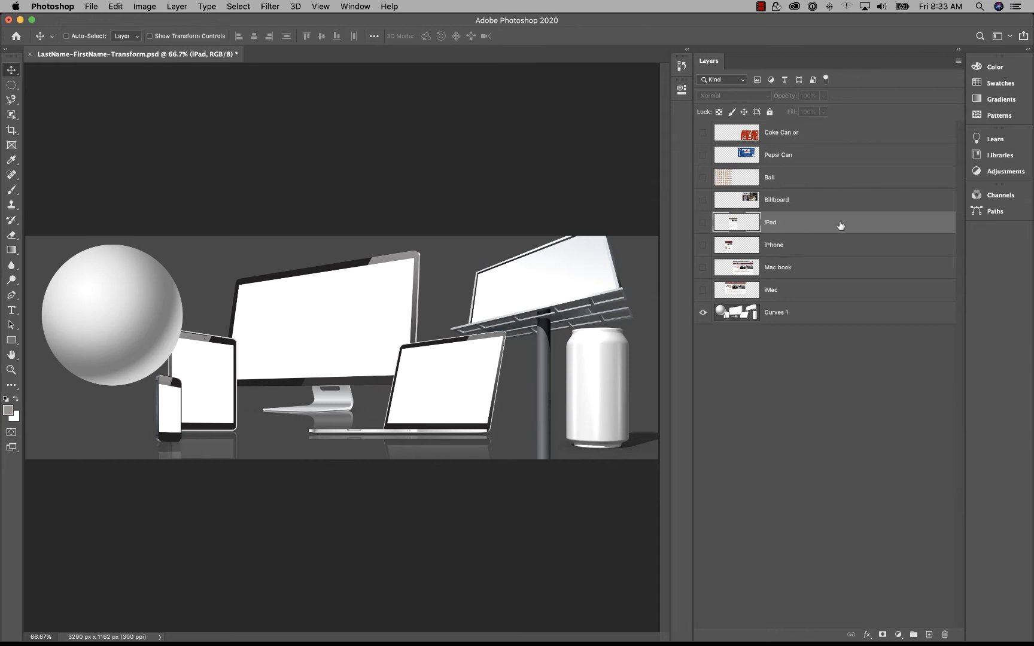
click(702, 223)
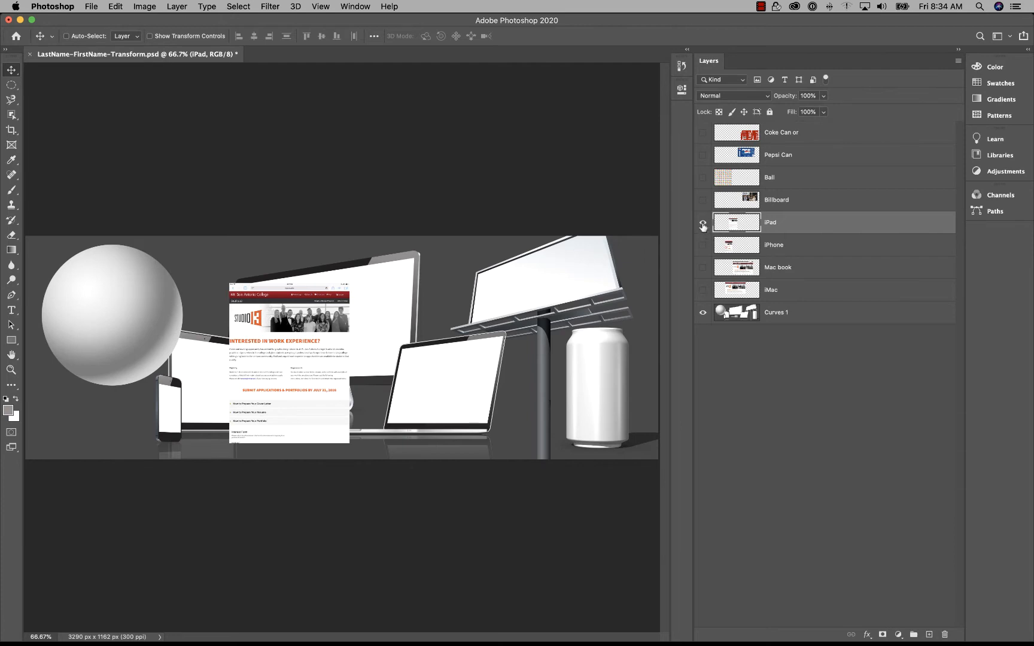
click(703, 224)
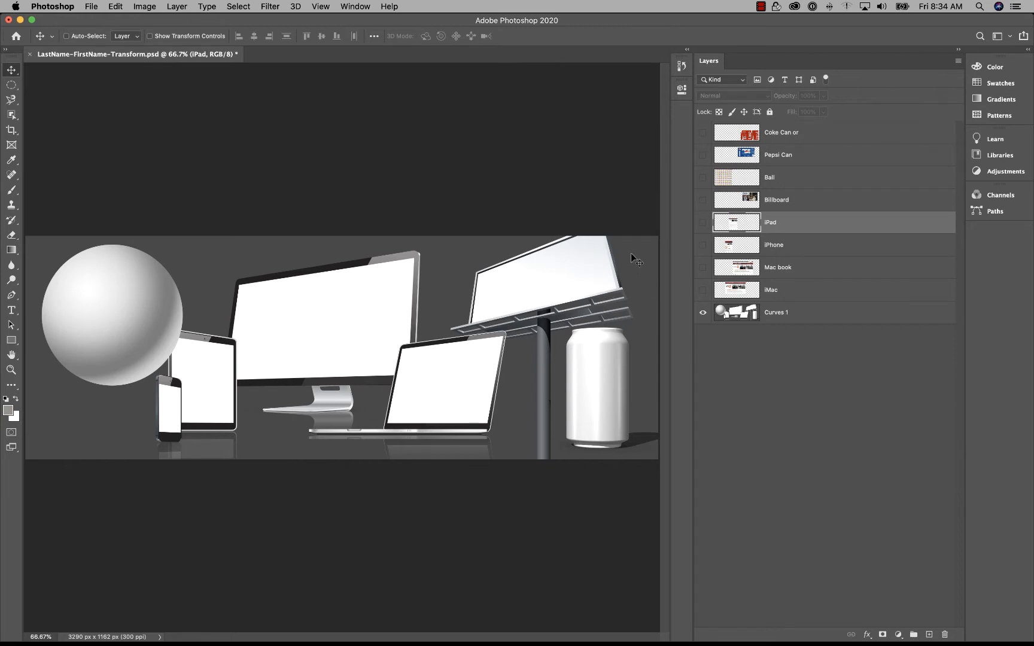
Make the Billboard layer visible and reduce its opacity to 45%.
click(815, 202)
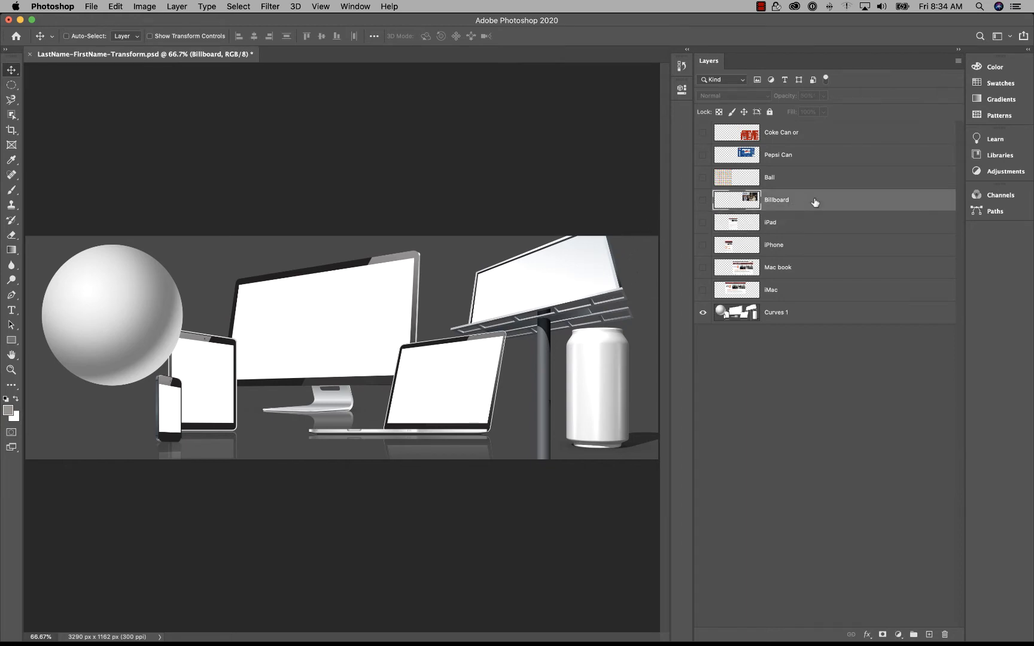
click(703, 202)
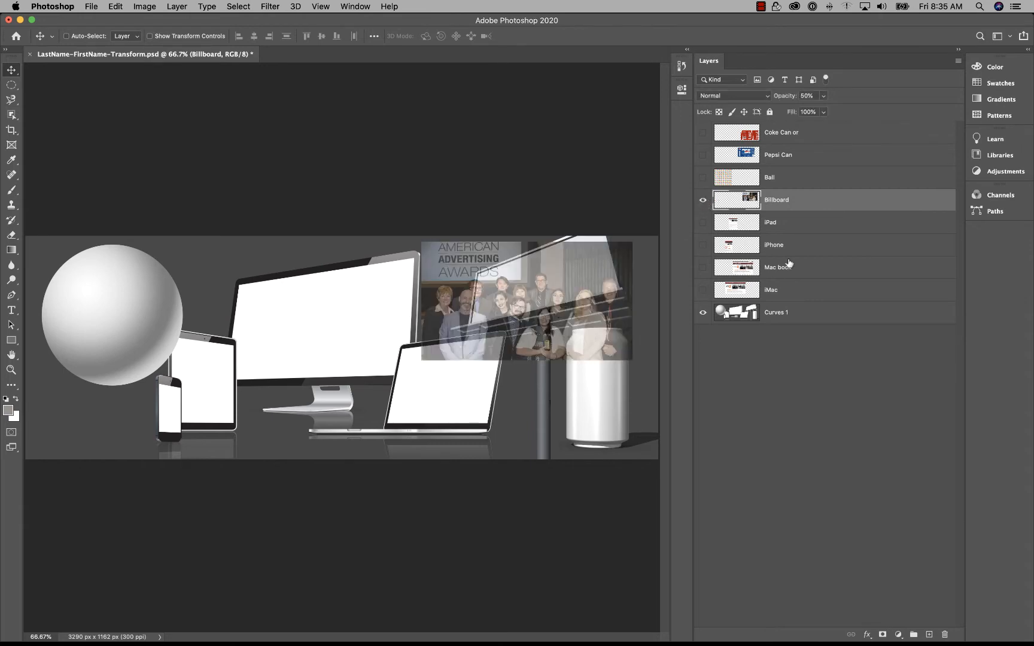
drag(784, 97, 856, 98)
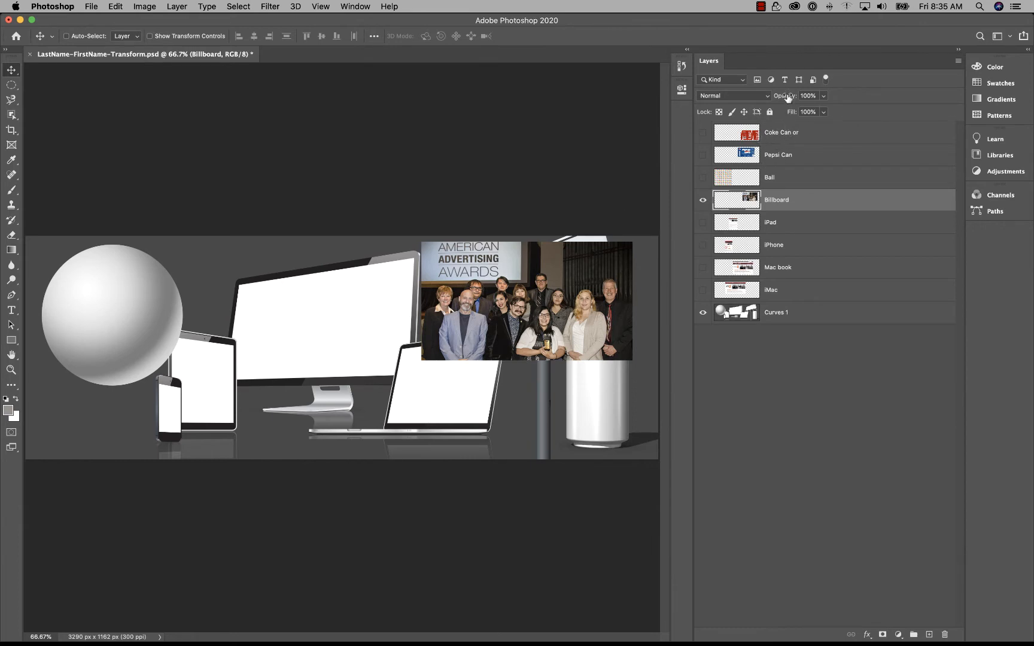
click(823, 96)
drag(825, 111, 795, 115)
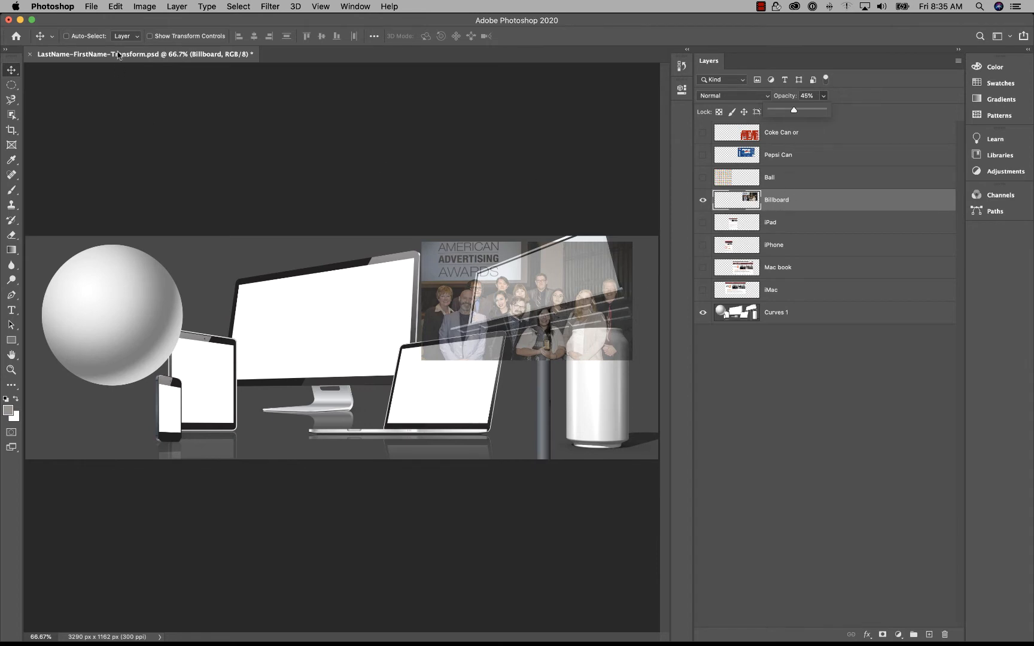
Distort the Billboard image so its four corners roughly match the corners of the white billboard panel.
click(114, 6)
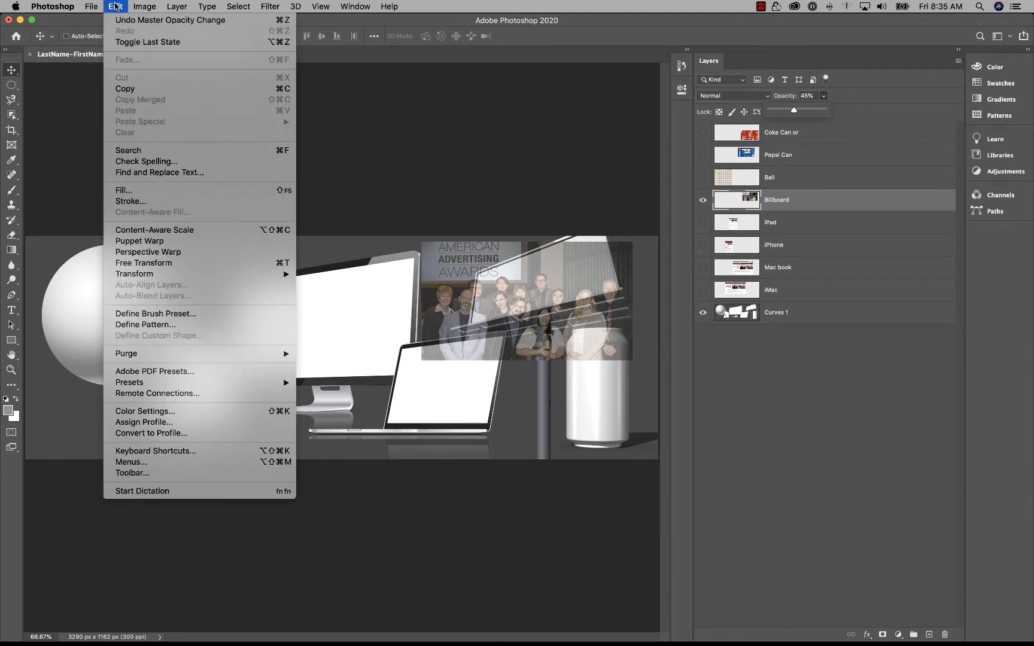
mouse_move(176, 274)
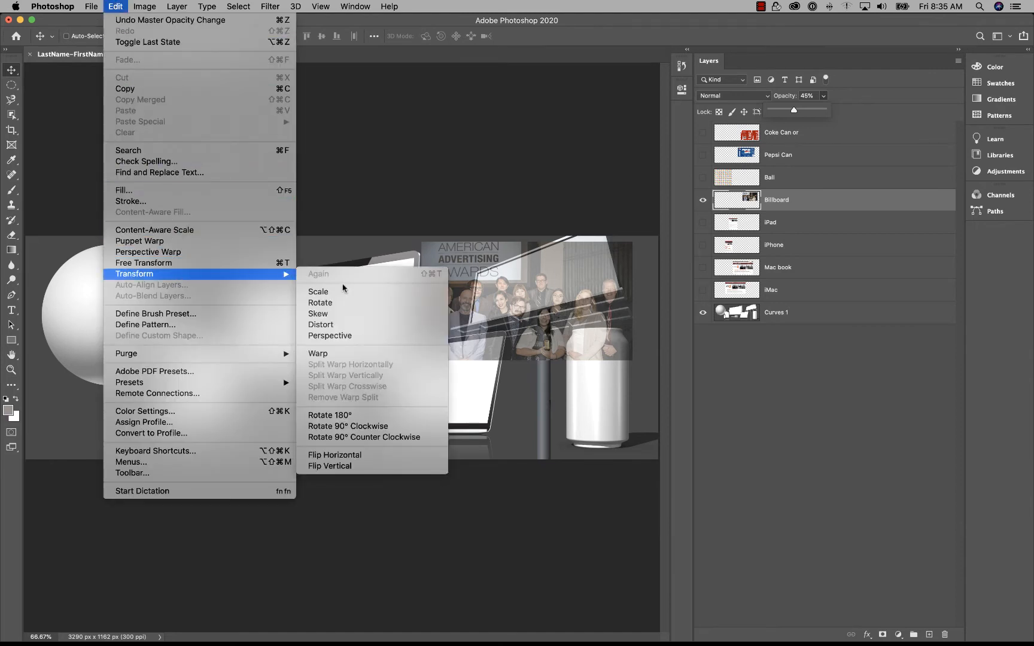
click(350, 325)
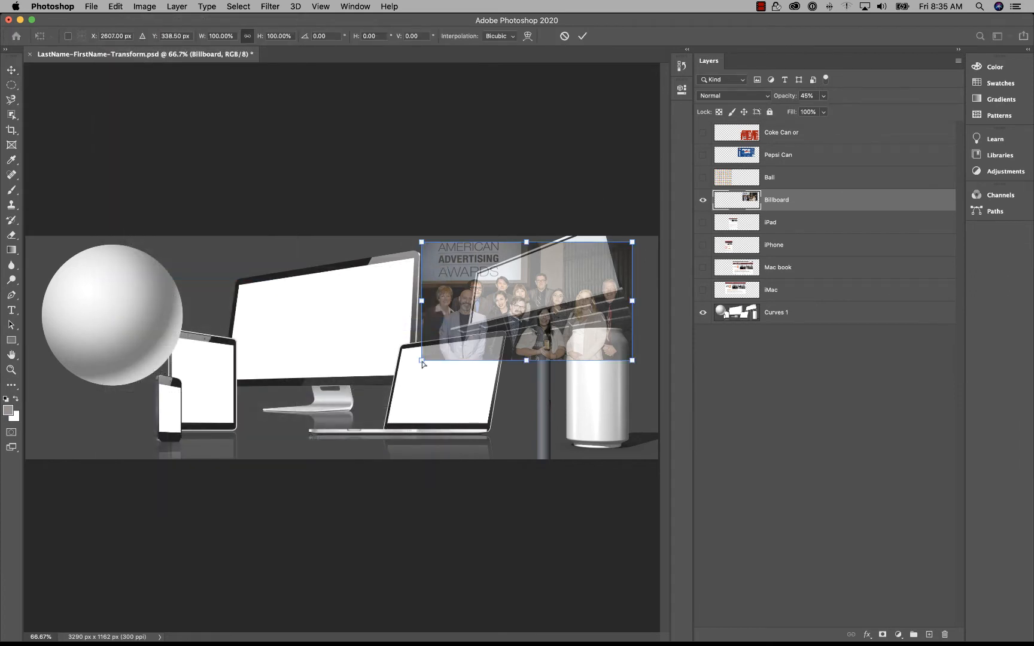
drag(421, 361, 471, 323)
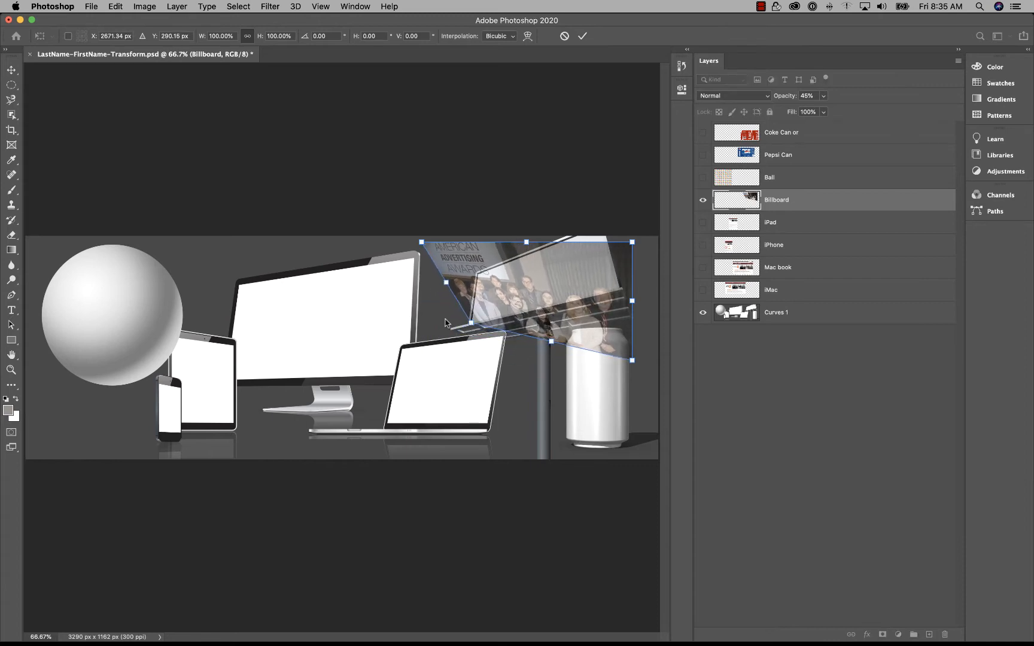
drag(421, 243, 478, 274)
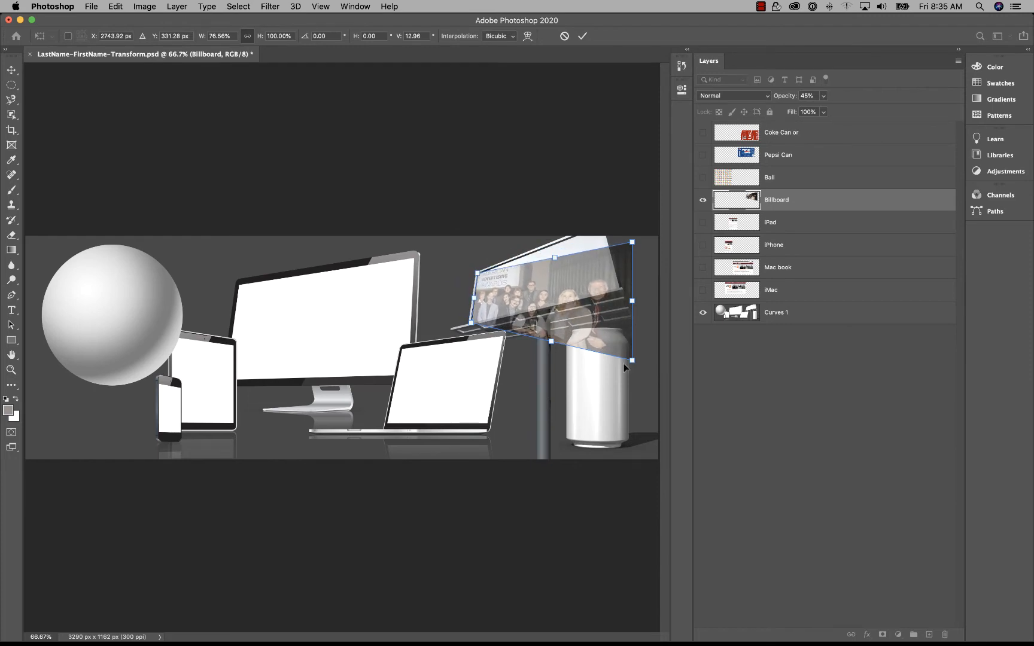
drag(633, 243, 603, 224)
drag(632, 360, 619, 290)
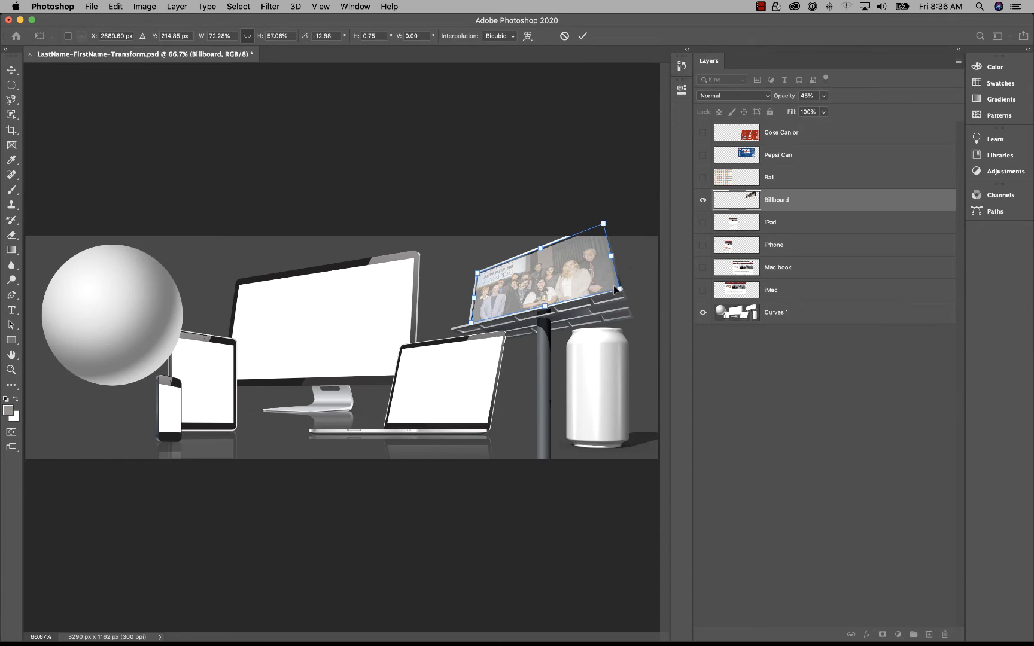
Fine-tune the four corners of the Billboard image to sit just inside the billboard frame and apply the distortion.
key(super+equal)
key(super+equal)
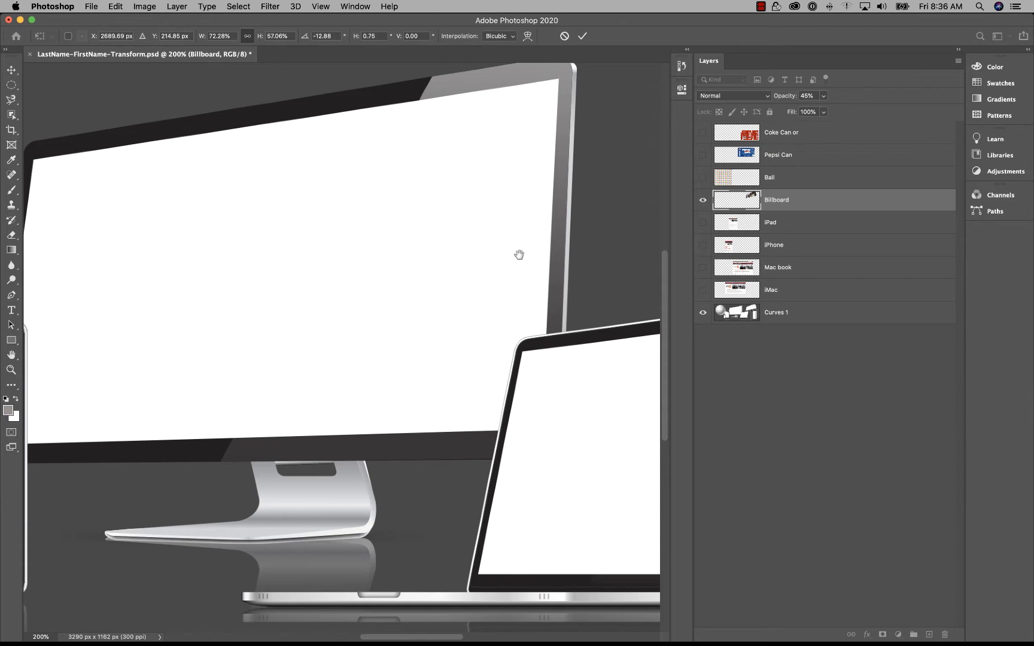
drag(459, 246, 3, 344)
drag(412, 261, 267, 327)
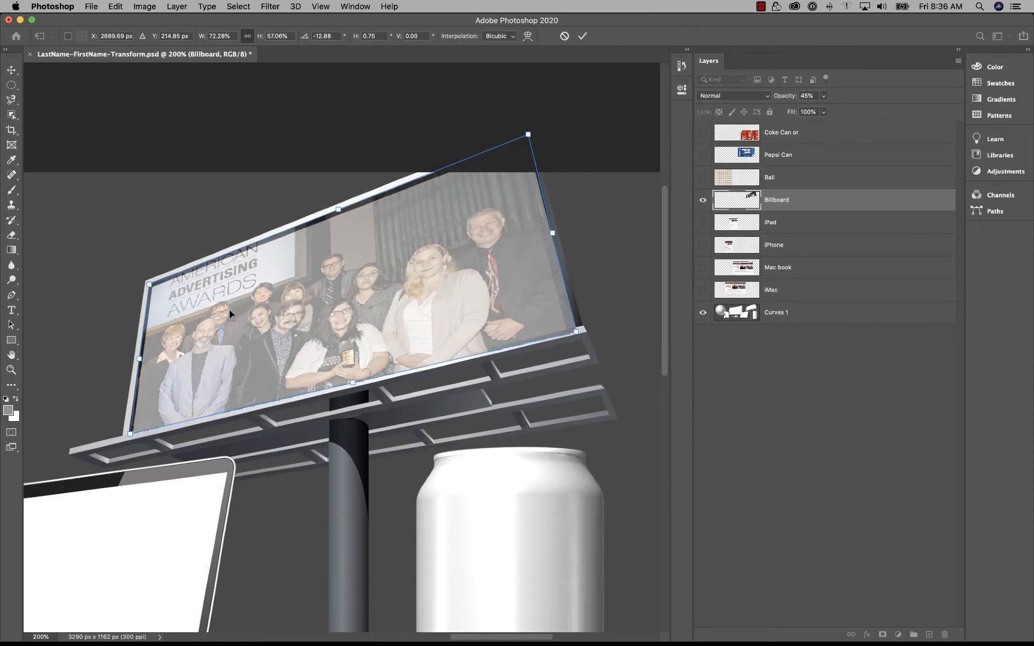
mouse_move(149, 287)
mouse_down()
mouse_move(142, 299)
mouse_move(154, 291)
mouse_up()
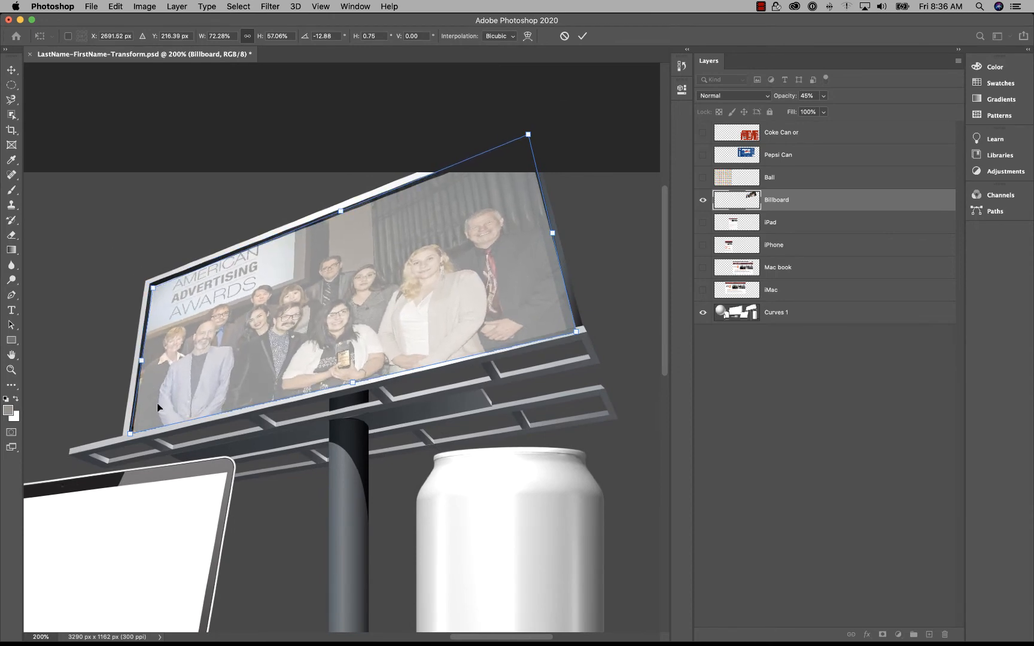
drag(130, 434, 133, 434)
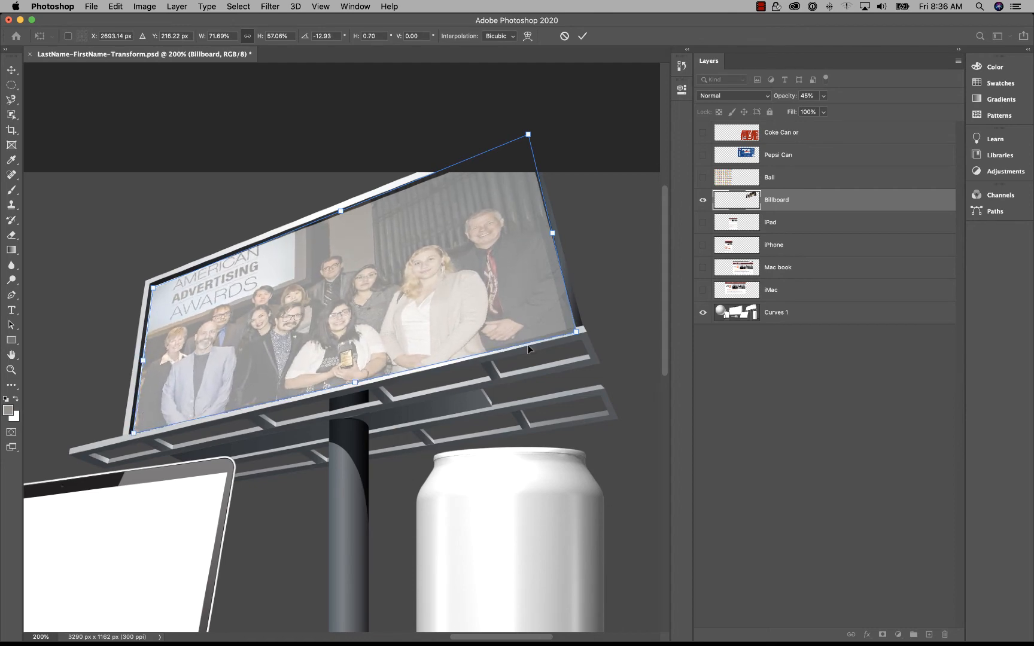
drag(576, 330, 576, 327)
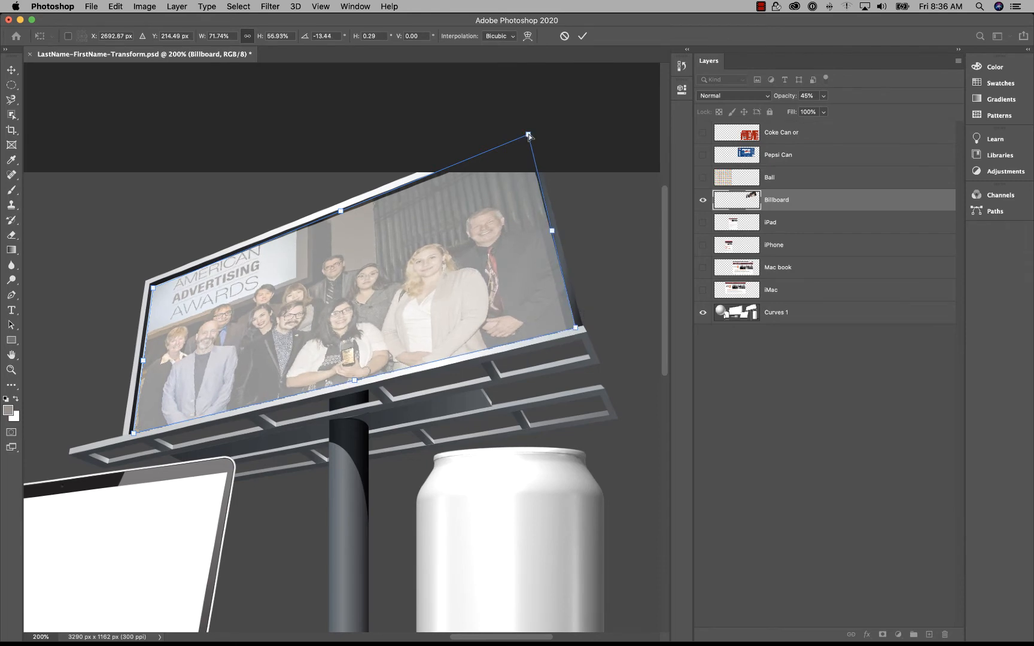
mouse_move(528, 136)
mouse_down()
mouse_move(497, 156)
mouse_move(526, 142)
mouse_up()
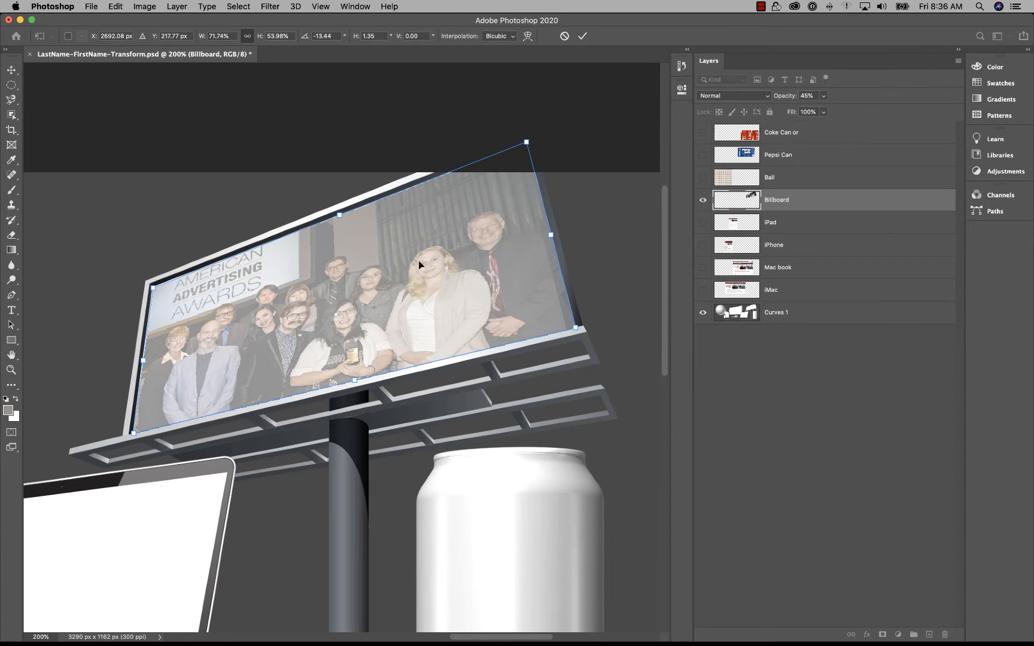
click(581, 37)
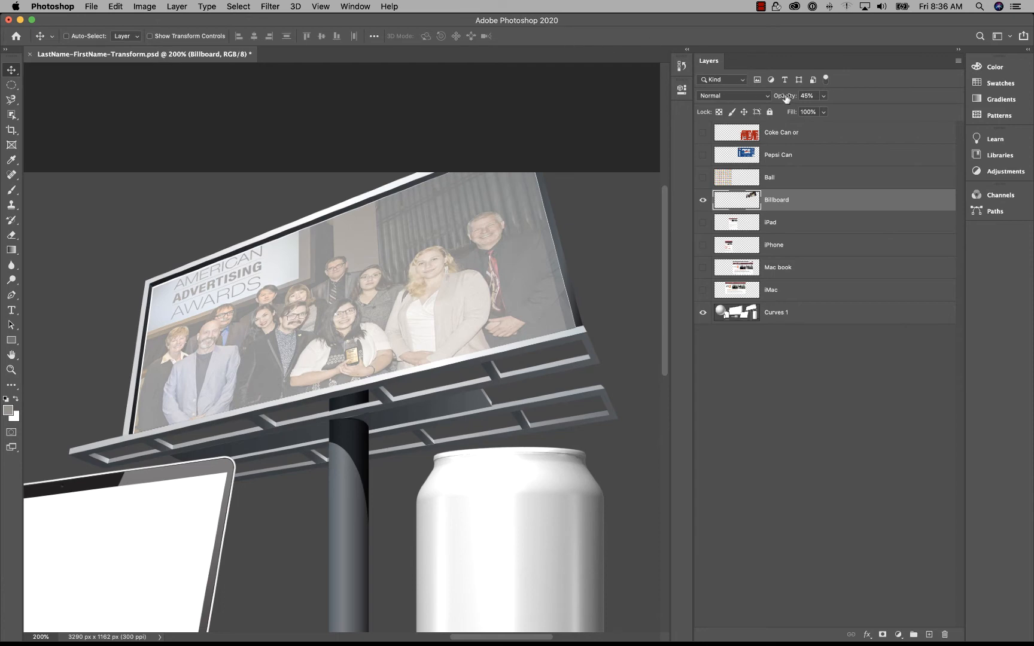
Restore the Billboard layer's opacity to 100% and set its blend mode to Multiply.
drag(785, 98, 846, 99)
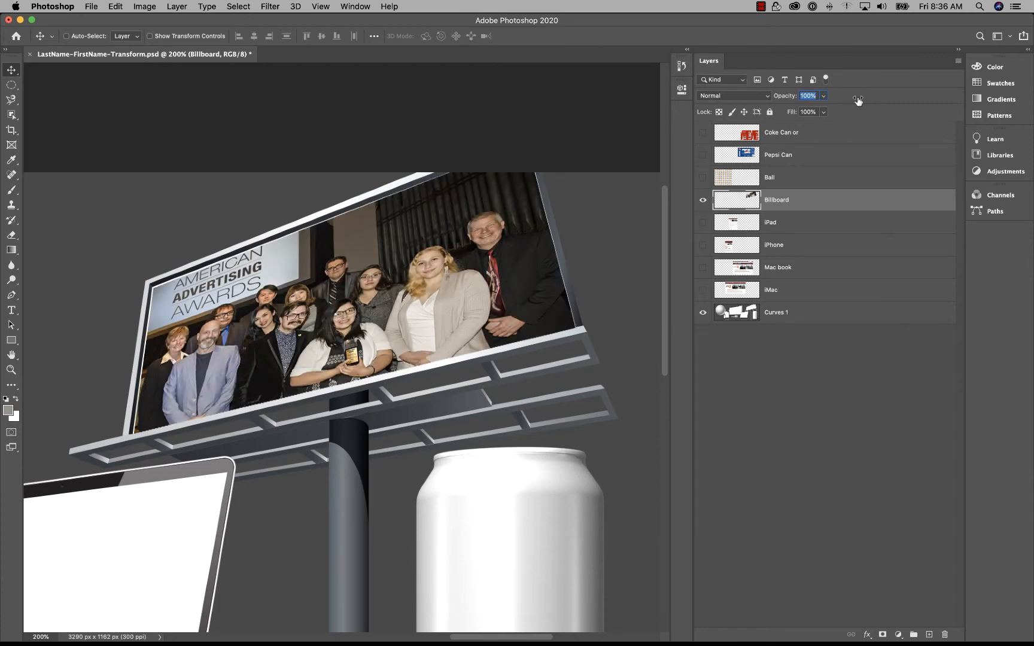
drag(858, 101, 850, 102)
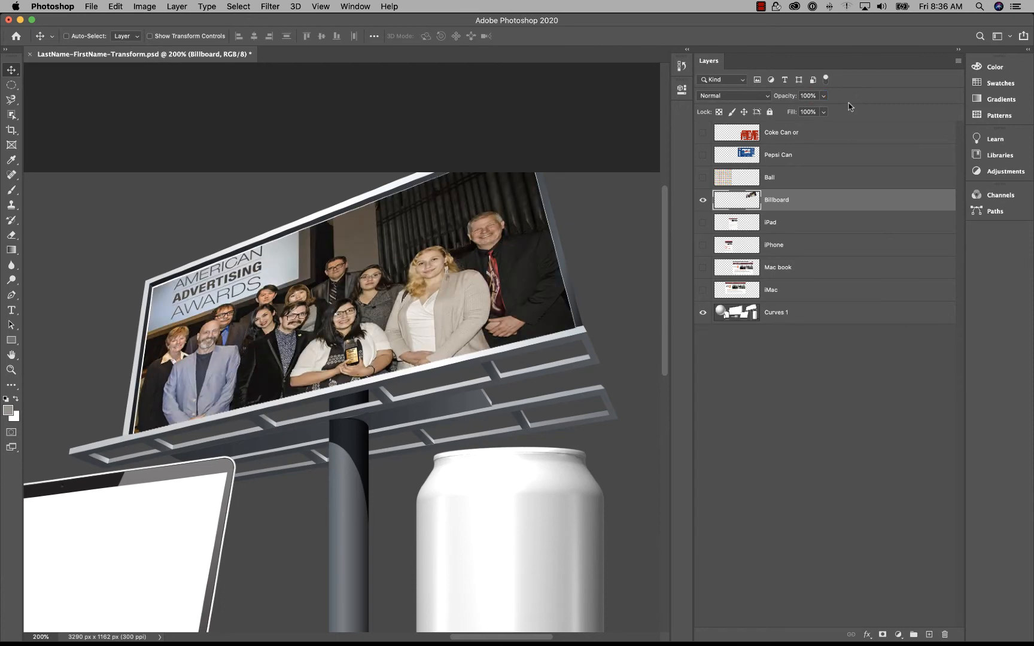
click(724, 97)
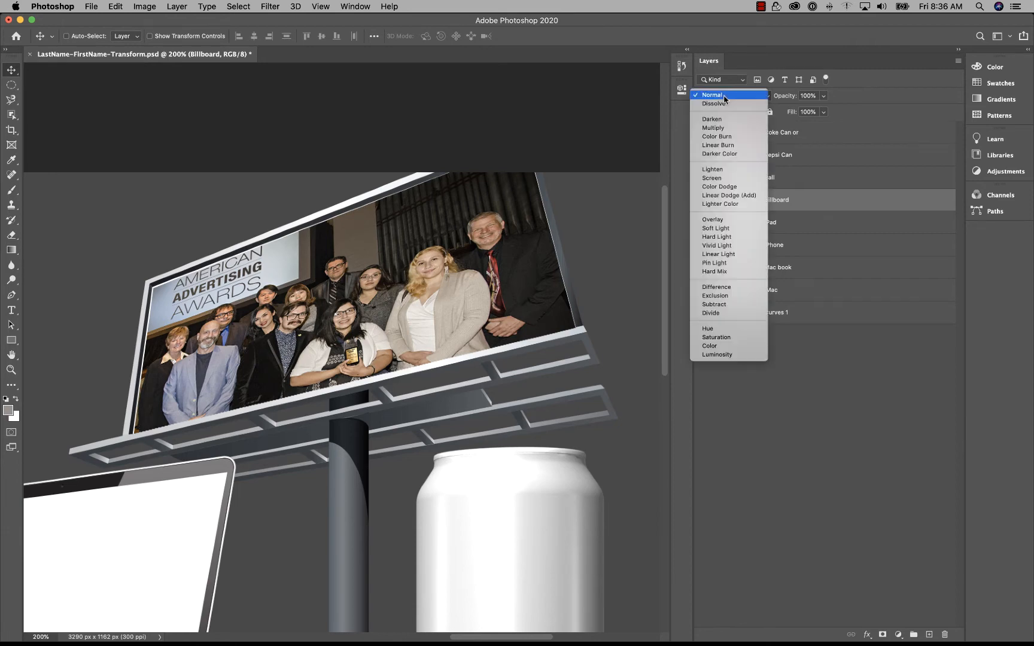
click(730, 128)
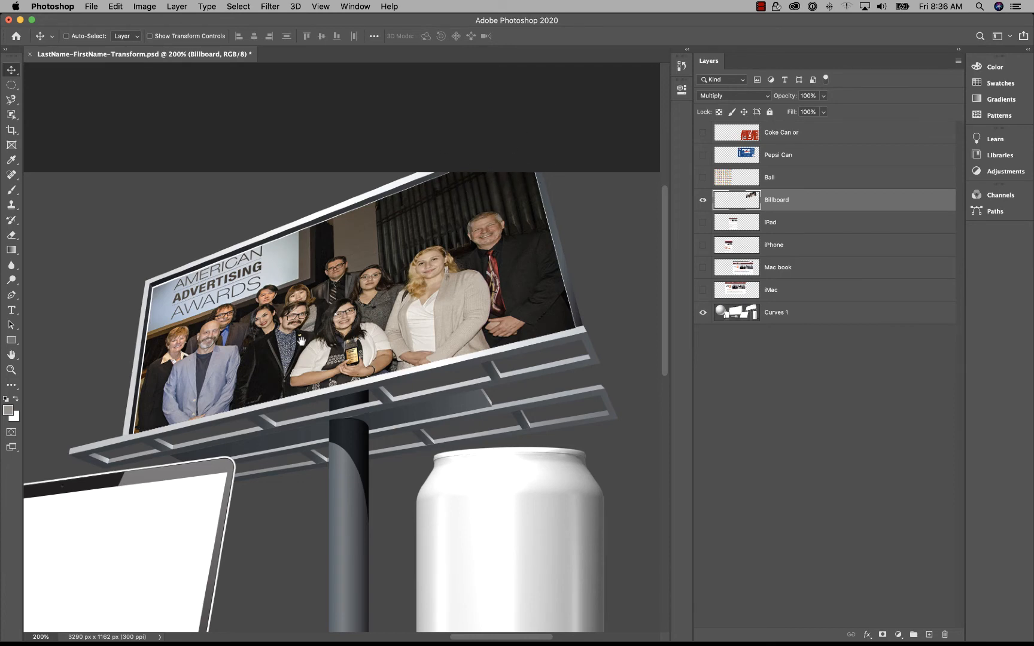
Show the iPad layer and lower its opacity to 47% so the tablet is visible beneath it.
drag(299, 343, 556, 217)
drag(342, 254, 508, 226)
drag(251, 267, 477, 205)
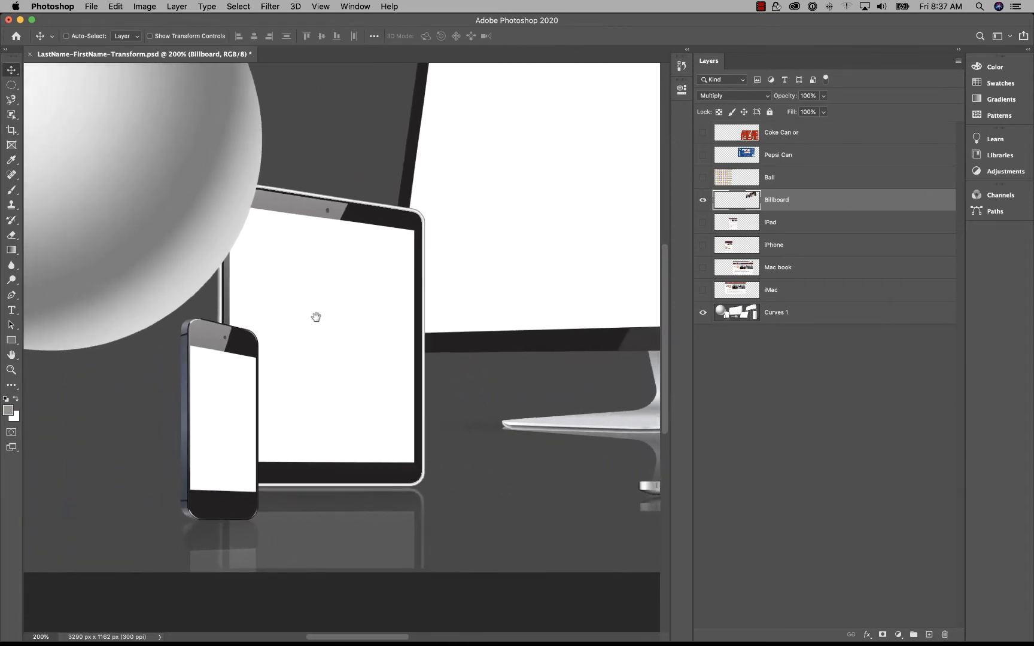
drag(315, 316, 272, 350)
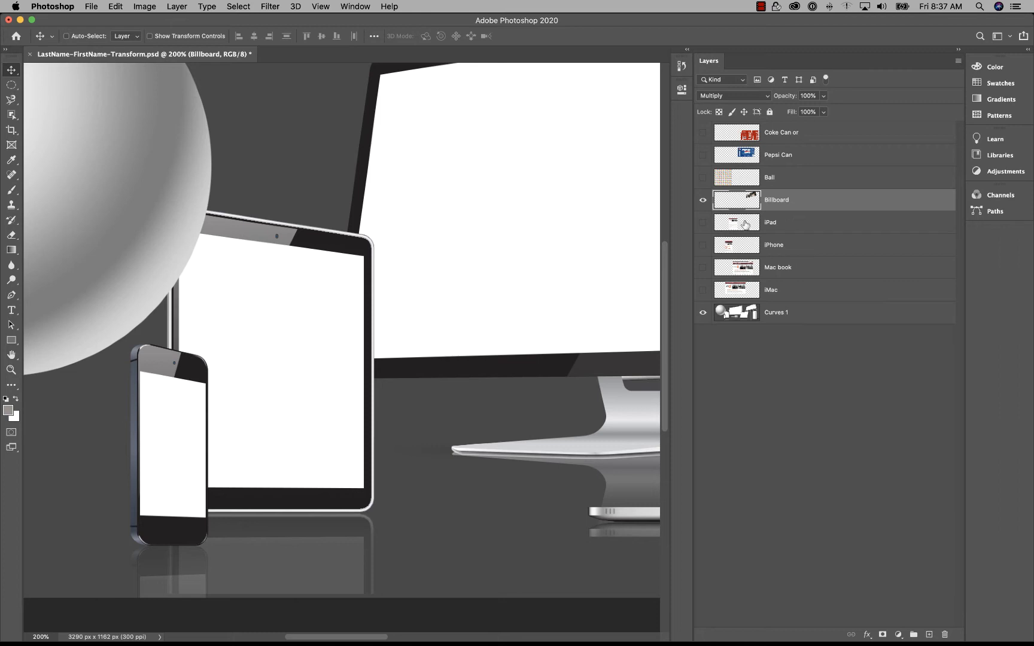
click(702, 222)
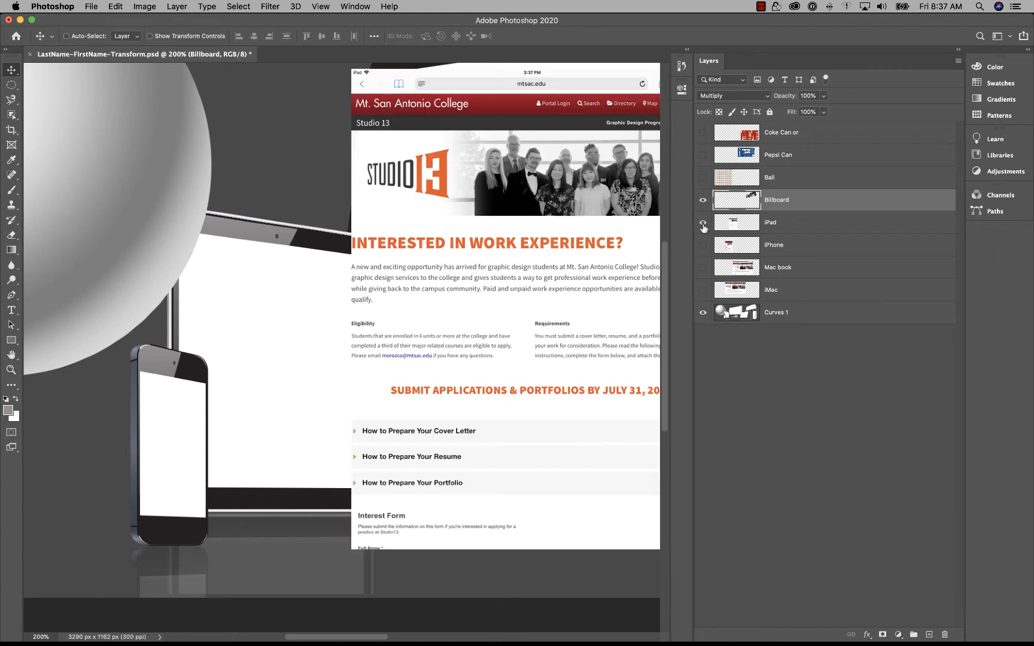
click(820, 224)
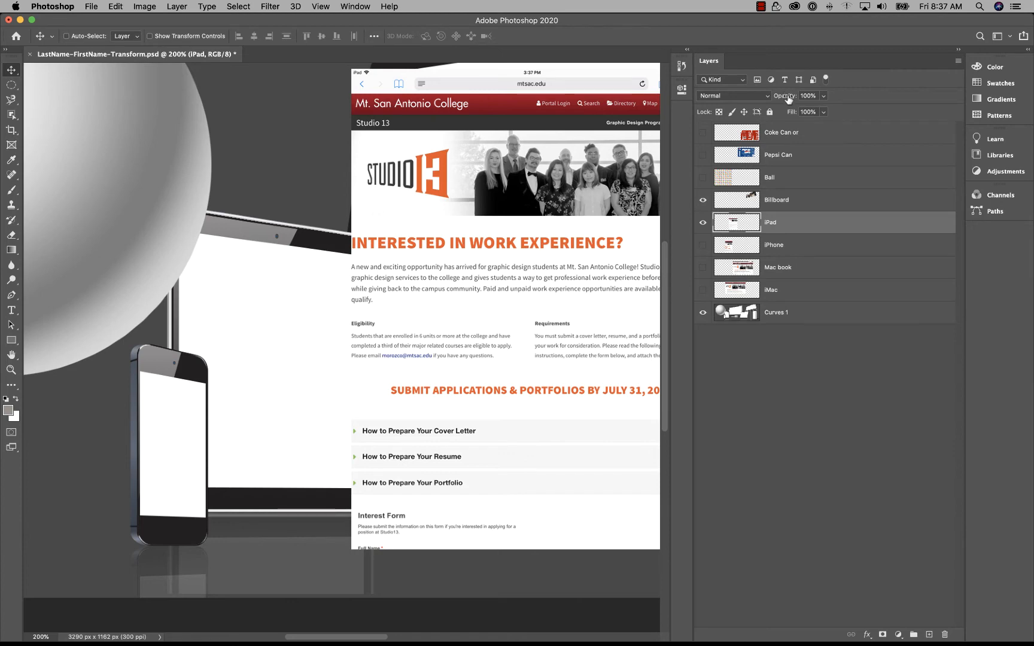
drag(789, 99, 756, 99)
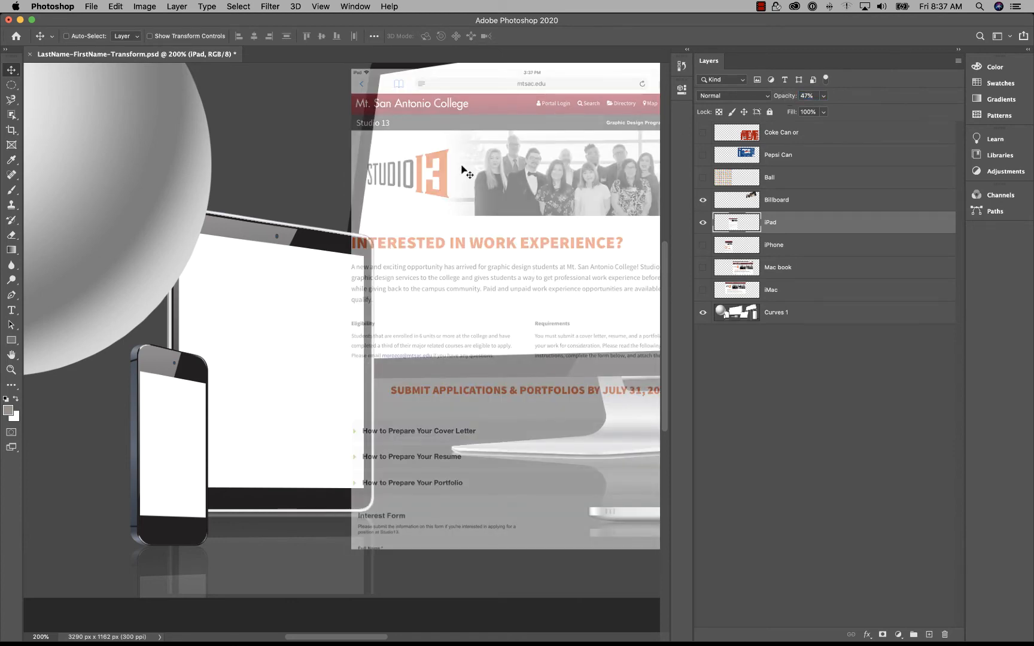
Distort the iPad image so its four corners roughly match the corners of the tablet's white screen.
click(114, 6)
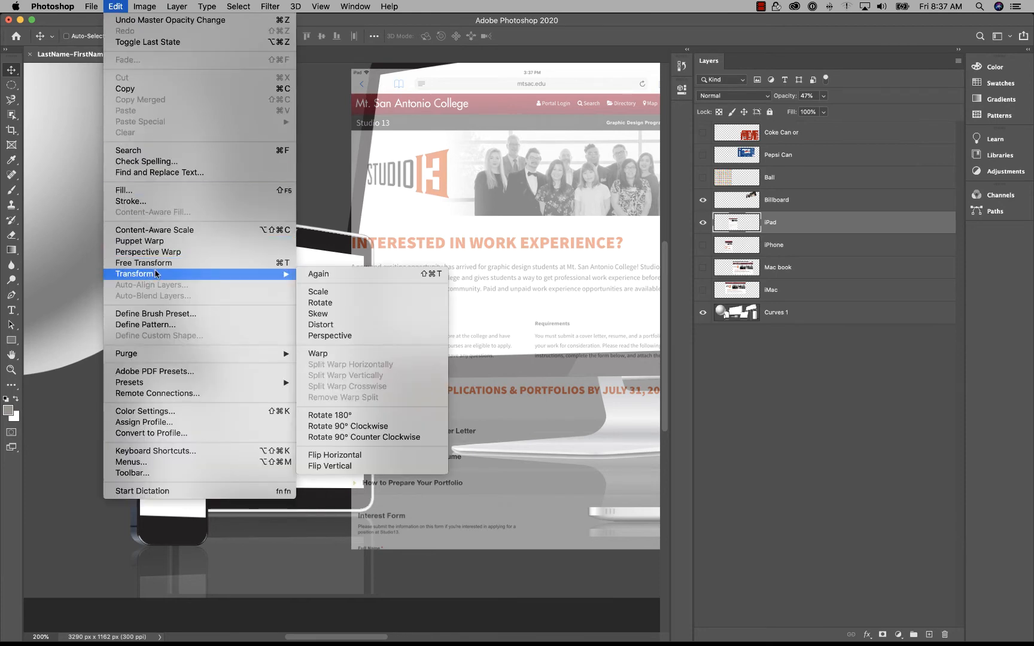
click(352, 326)
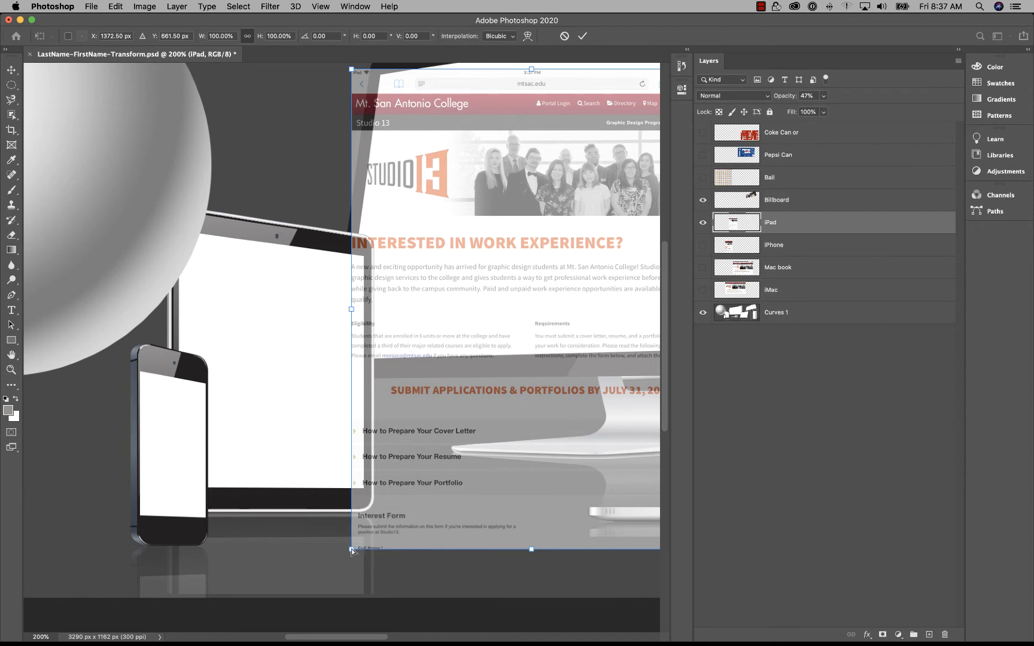
drag(351, 548, 172, 484)
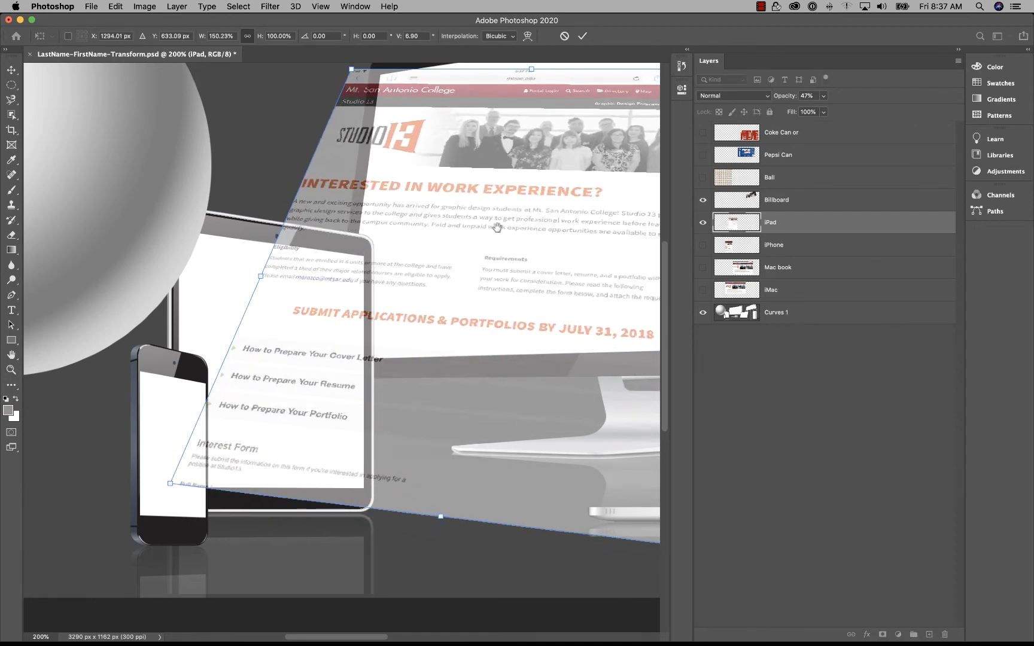
drag(519, 211, 404, 237)
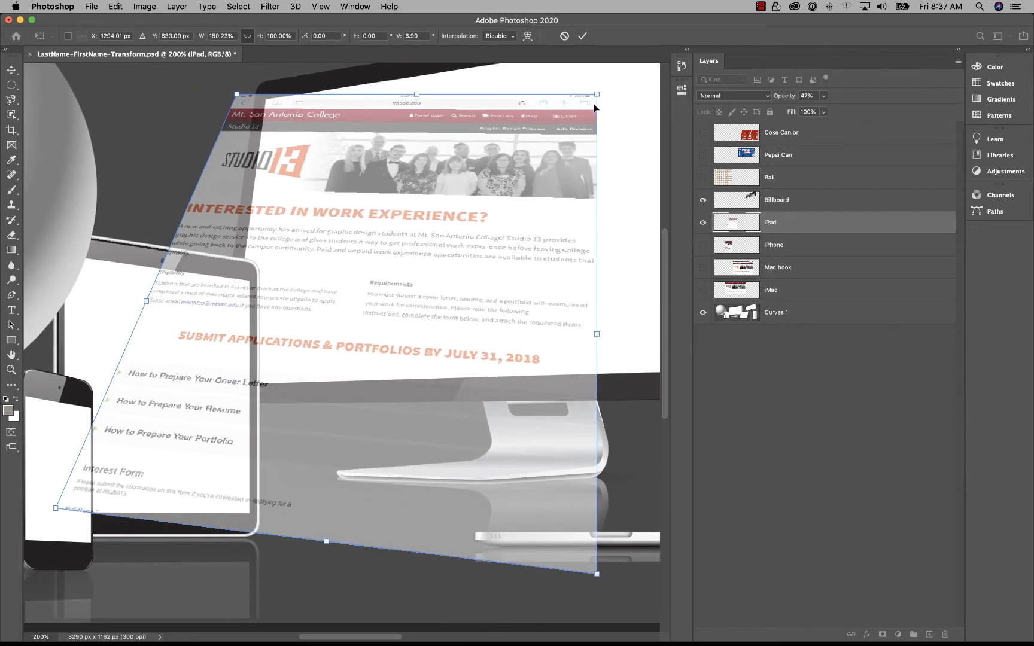
drag(597, 95, 419, 198)
drag(236, 96, 68, 252)
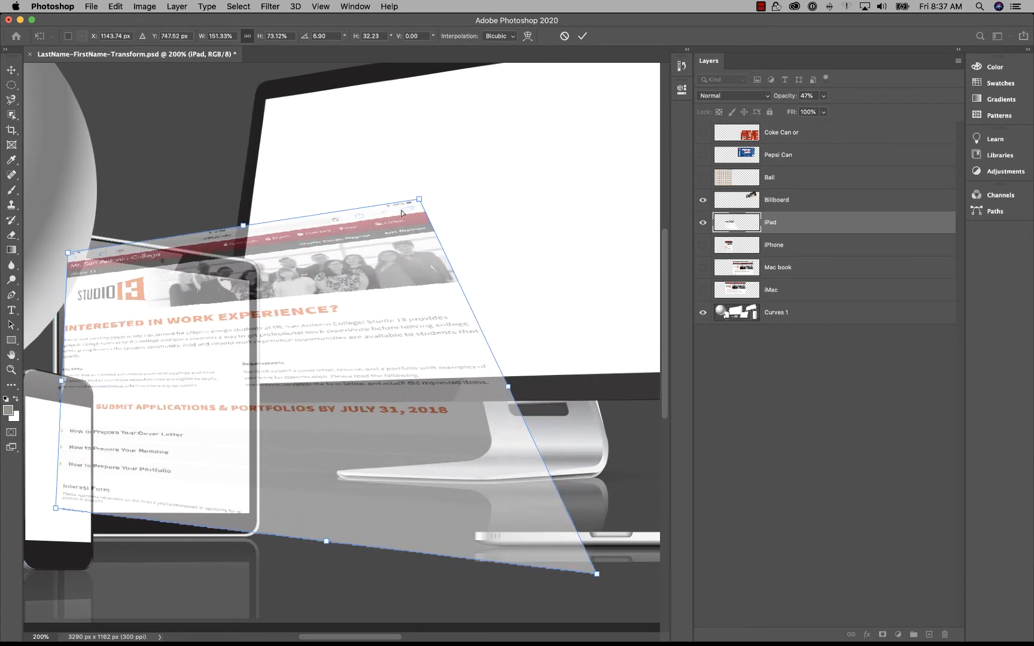
drag(421, 202, 248, 281)
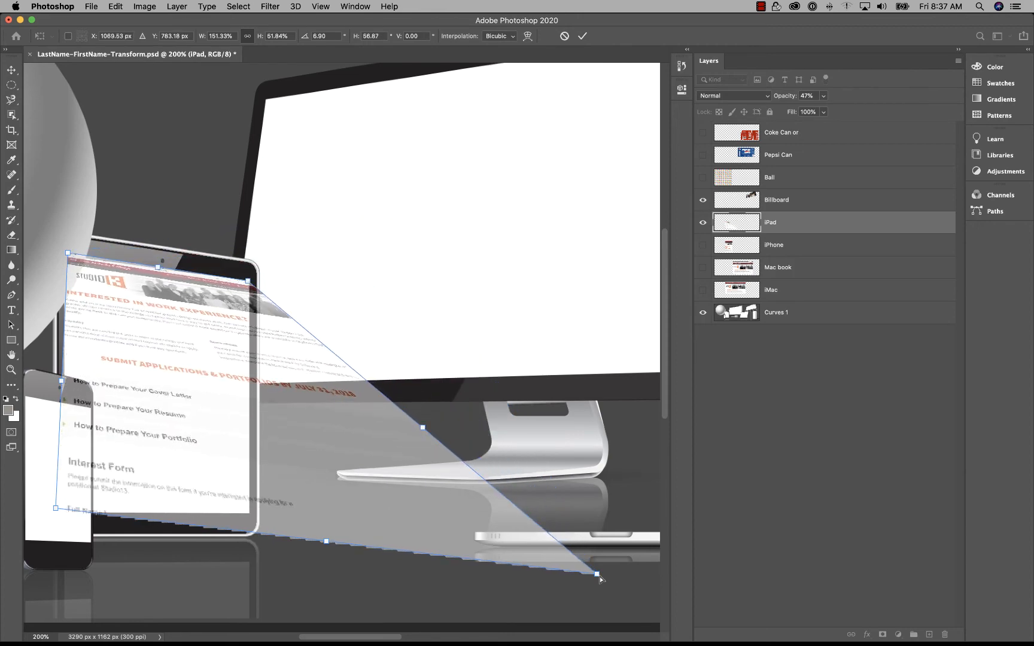
drag(596, 574, 250, 514)
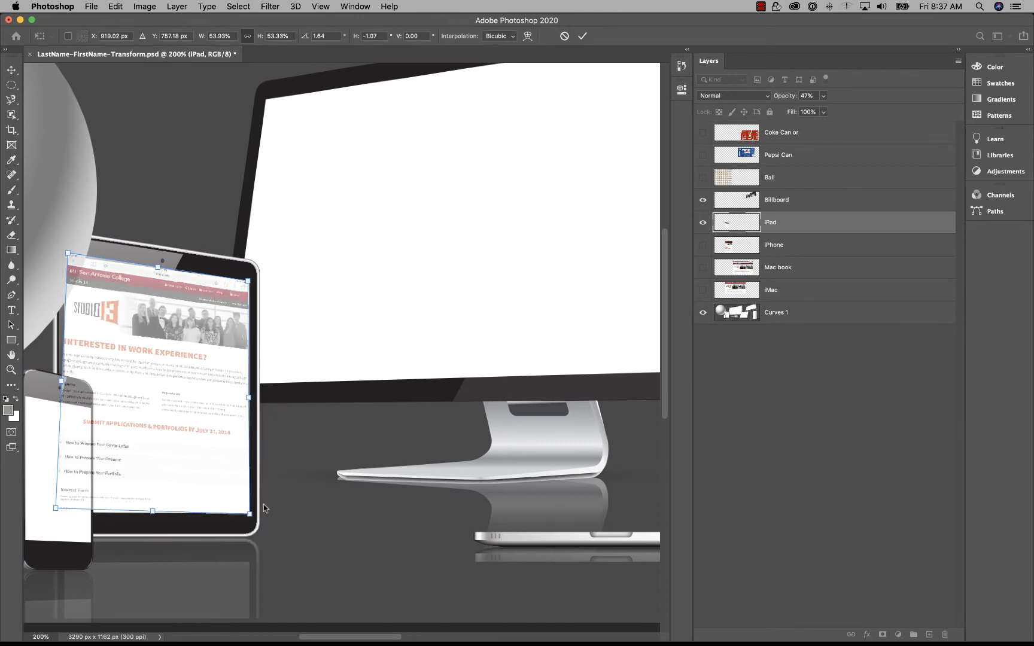
Fine-tune the iPad image's upper and lower corners to fit the tablet screen edges and apply the distortion.
drag(248, 284, 250, 283)
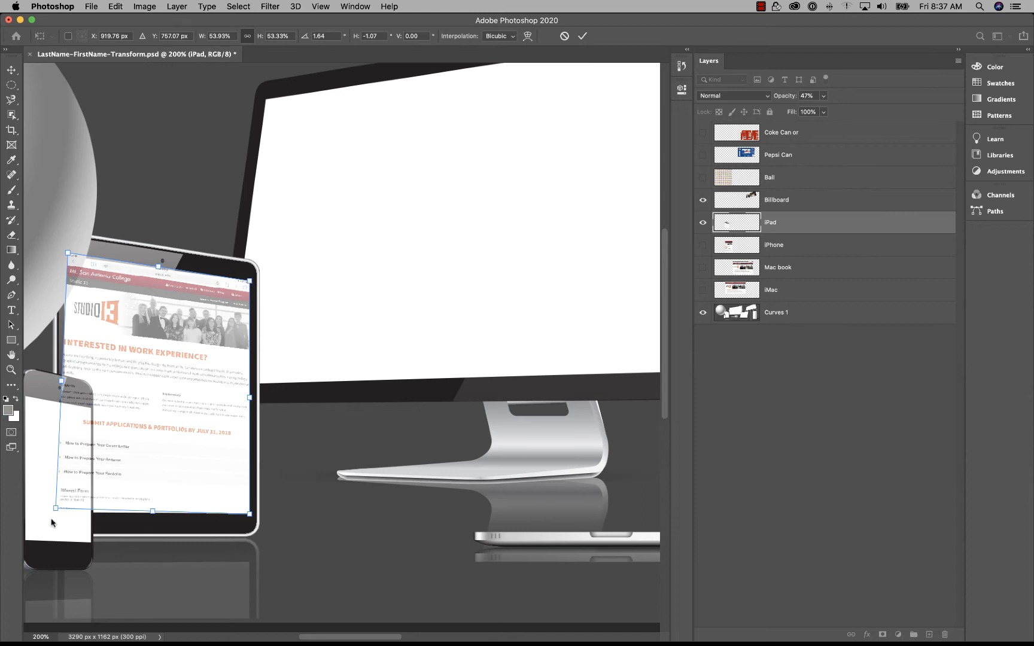
drag(56, 510, 64, 511)
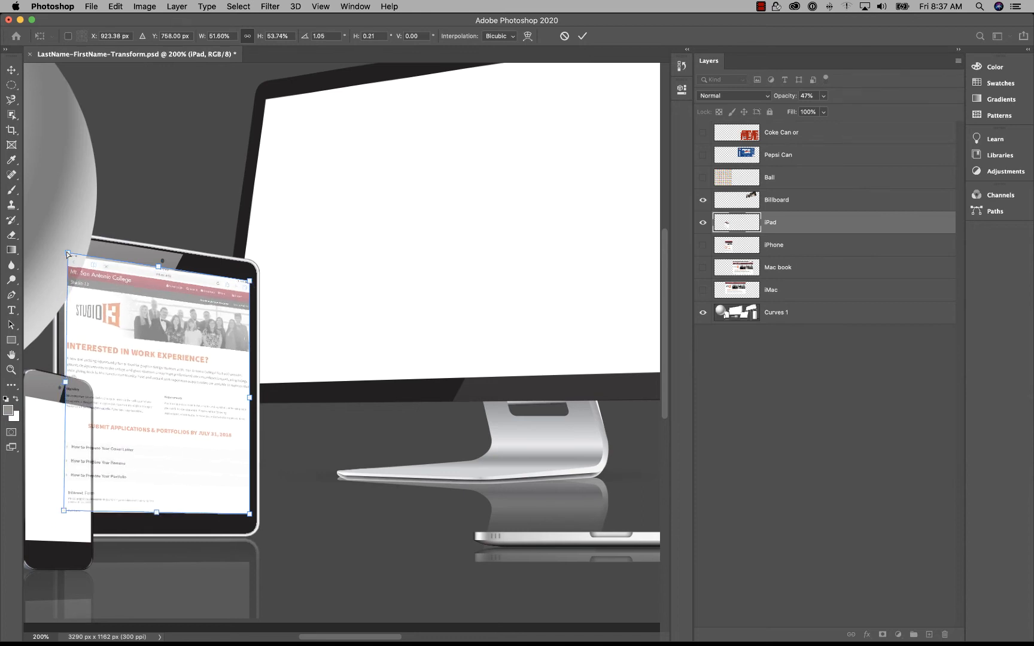
drag(68, 253, 67, 255)
key(Return)
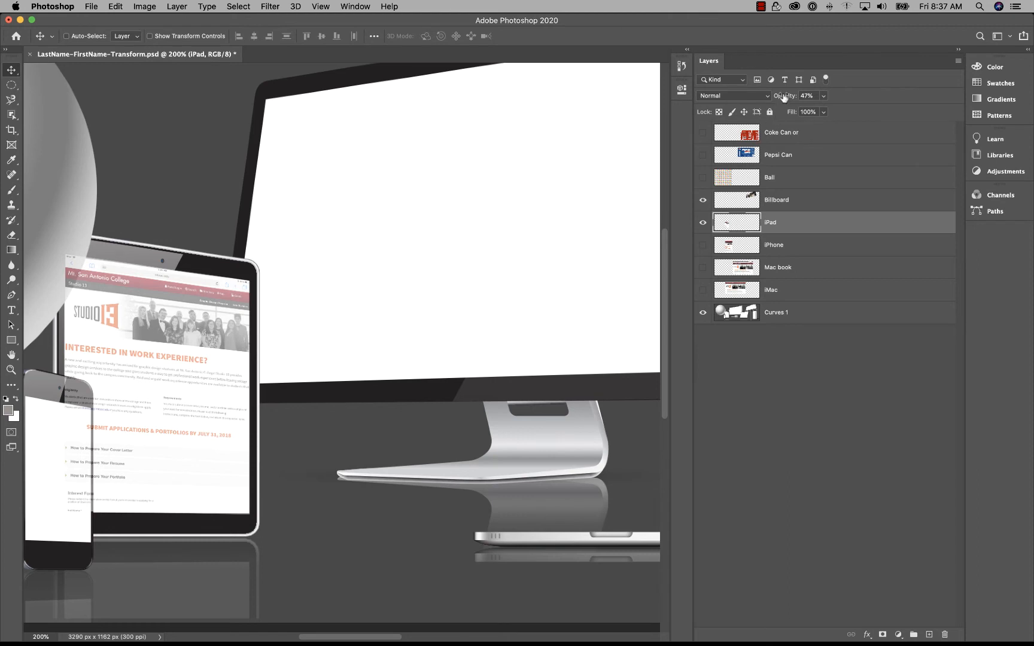
Restore the iPad layer's opacity to 100% and set its blend mode to Multiply.
drag(786, 102, 869, 104)
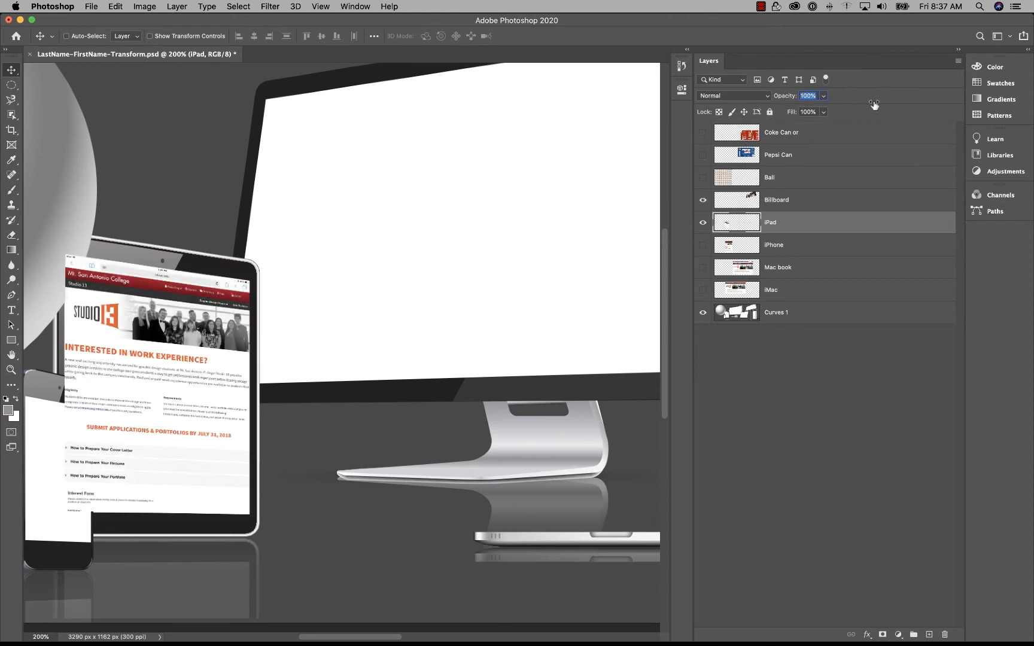
click(728, 96)
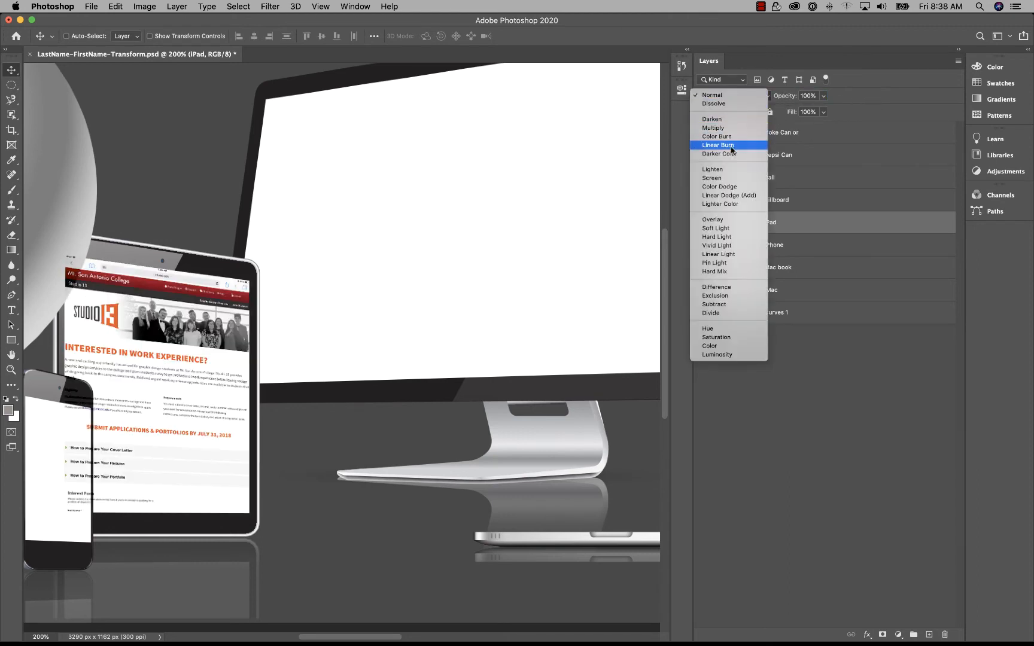
click(724, 127)
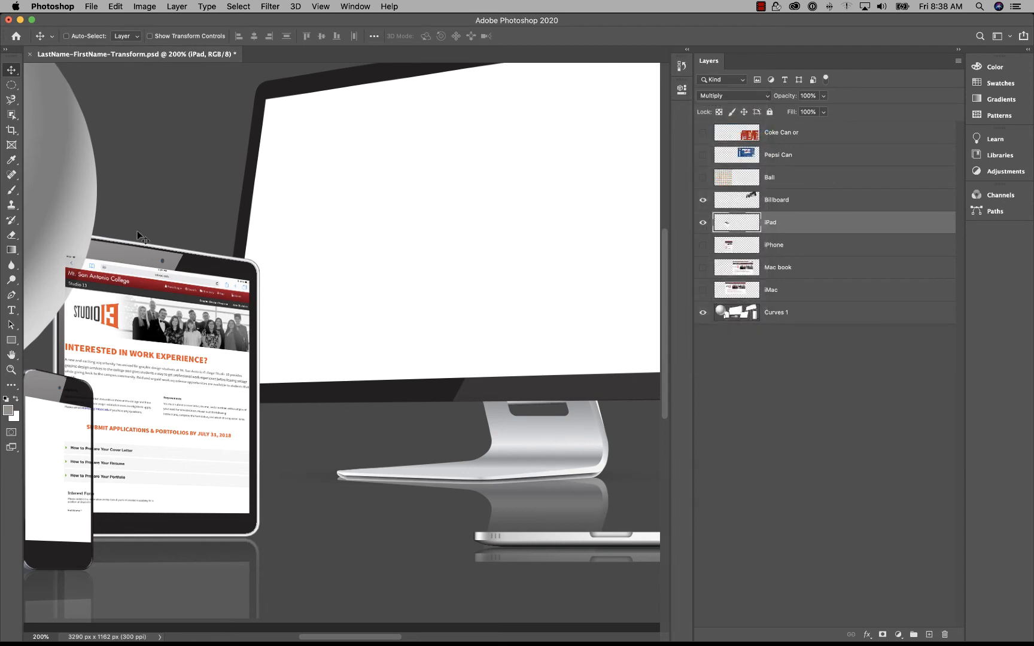
Lasso the part of the iPad image overlapping the phone, following the phone's edge, delete it and deselect.
key(super+plus)
key(super+plus)
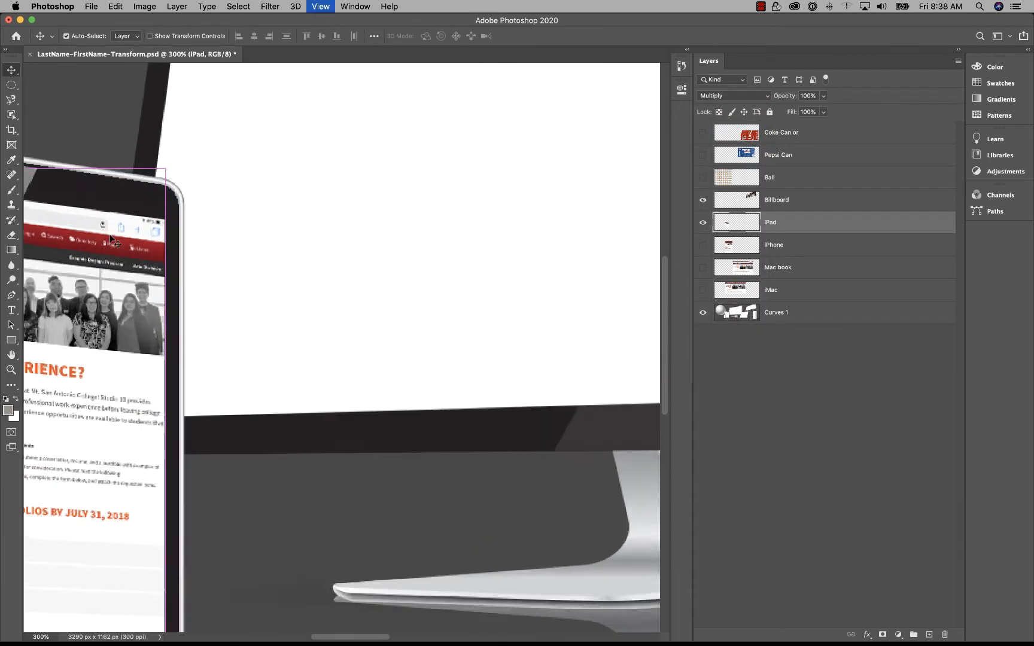
drag(55, 282, 532, 246)
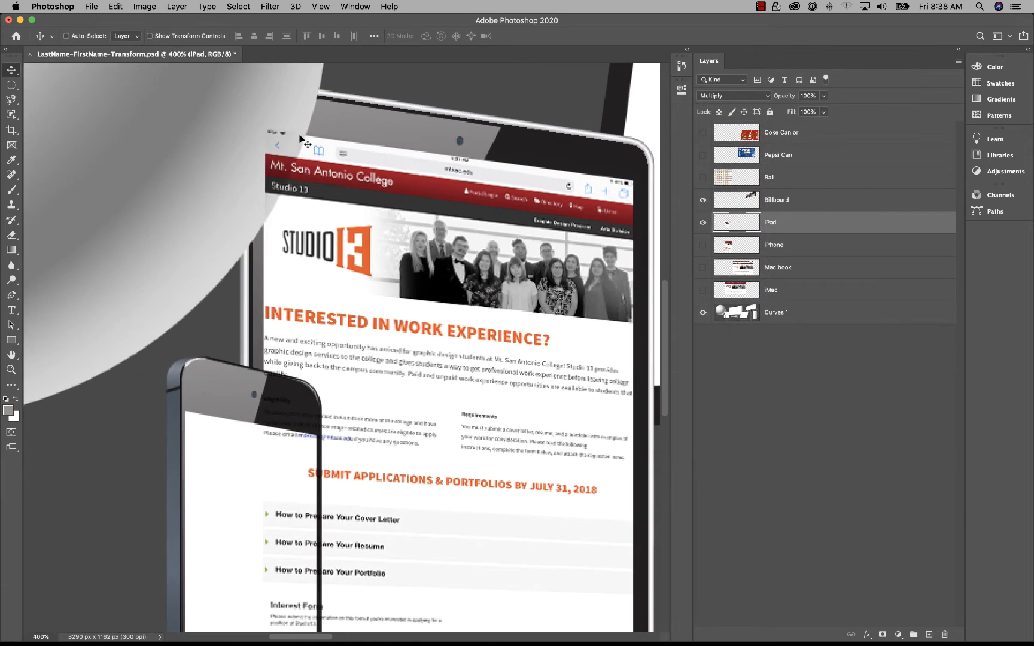
drag(296, 373, 259, 222)
drag(391, 201, 451, 257)
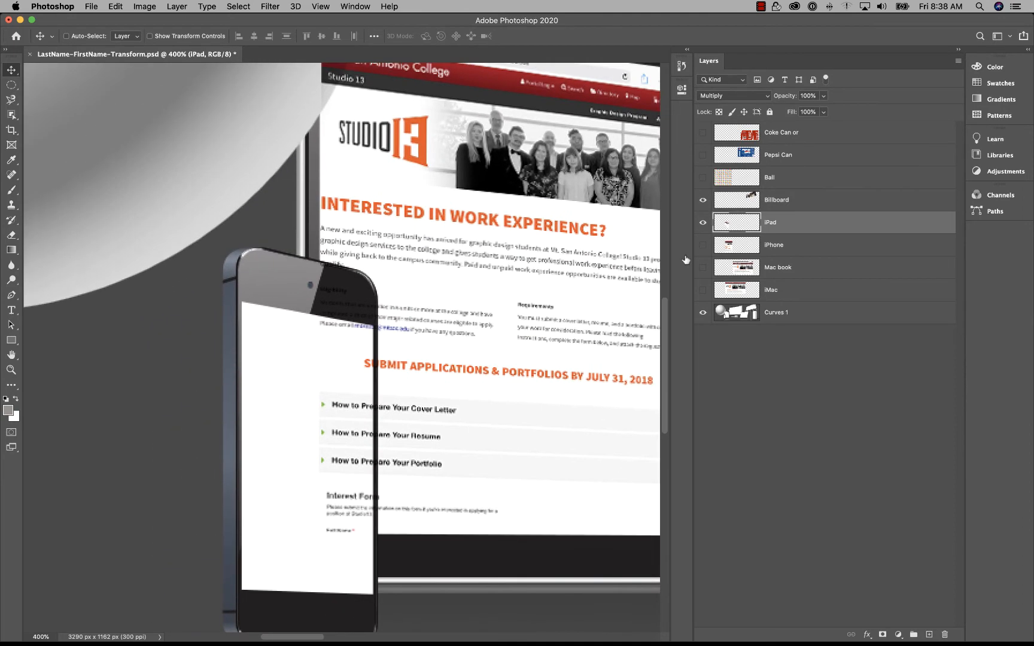
scroll(431, 306, up, 5)
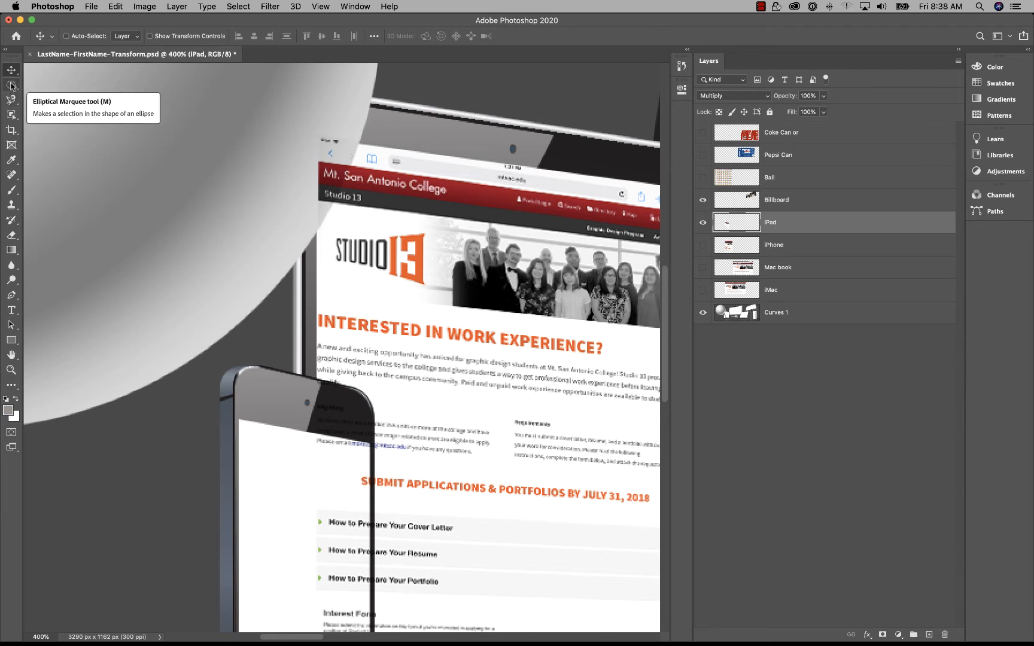
click(11, 85)
click(12, 85)
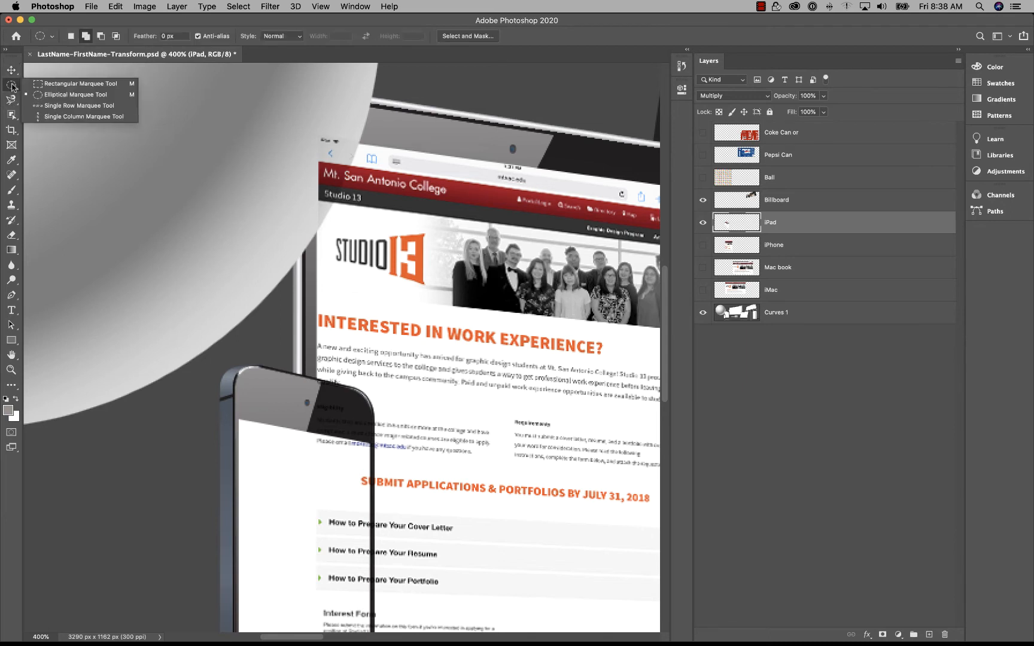
click(12, 100)
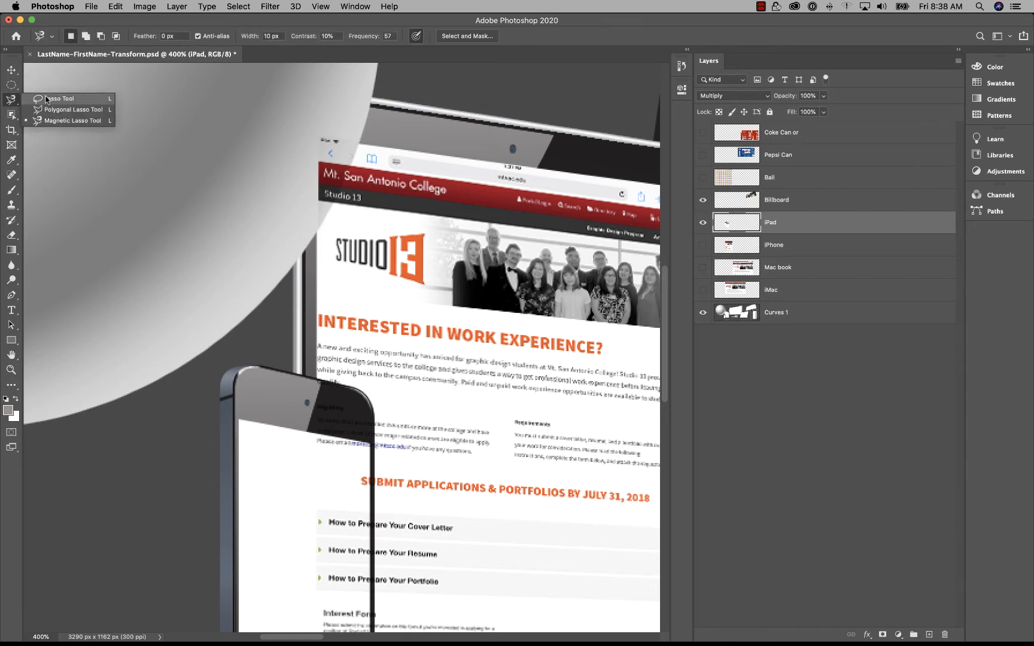
click(48, 98)
drag(335, 338, 270, 154)
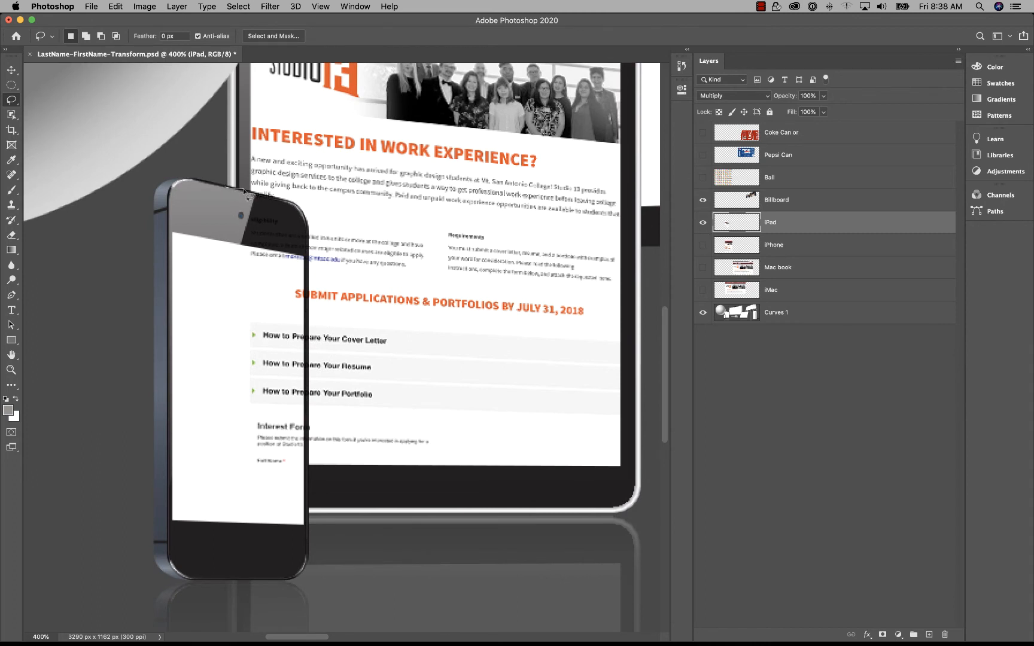
mouse_move(259, 202)
mouse_down()
mouse_move(310, 224)
mouse_move(303, 475)
mouse_move(192, 420)
mouse_move(211, 192)
mouse_move(281, 189)
mouse_up()
key(Delete)
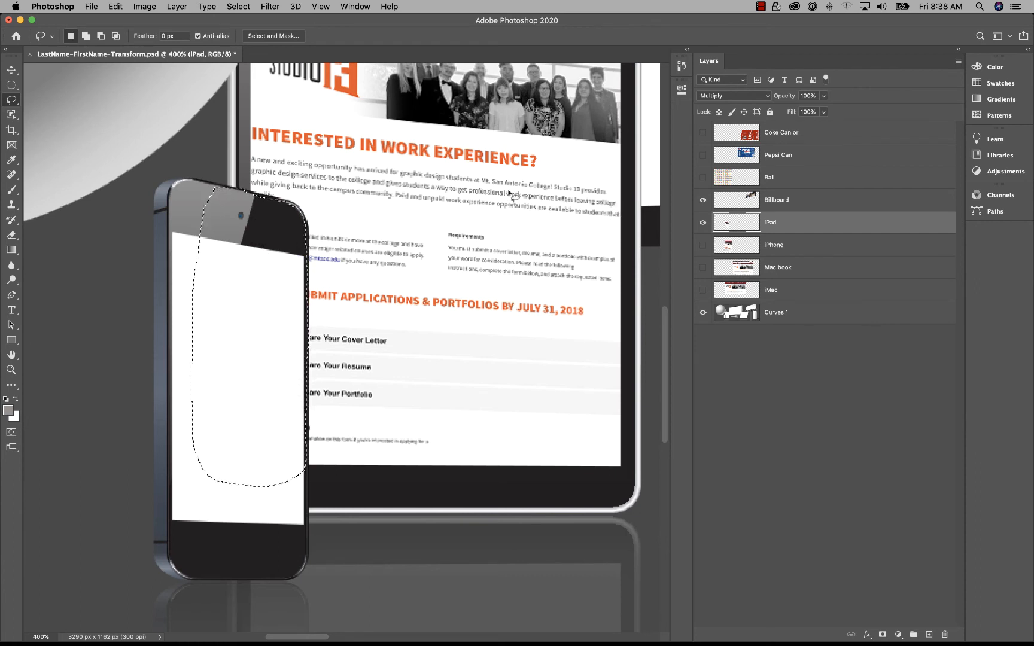
key(super+d)
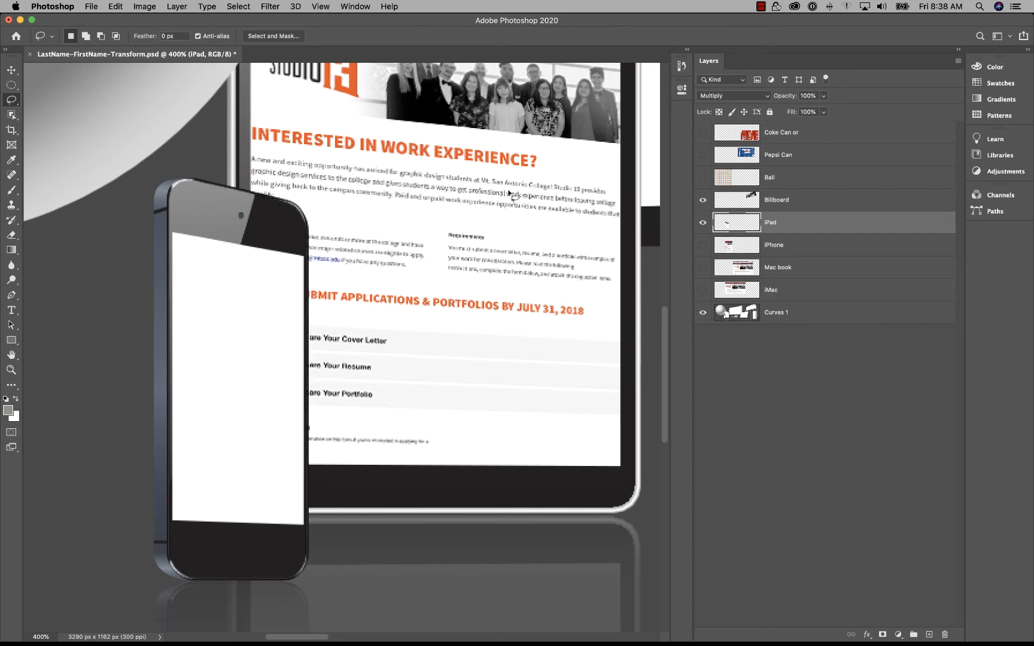
Lasso the corner of the iPad image overlapping the ball along the ball's edge, delete it and deselect.
scroll(343, 191, up, 5)
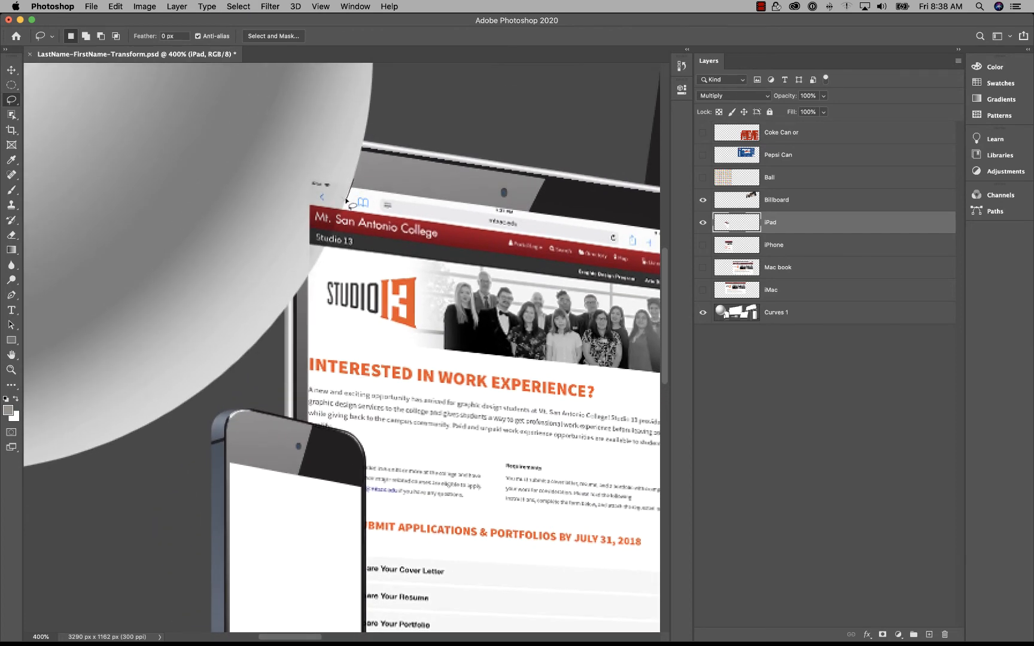
mouse_move(347, 201)
mouse_down()
mouse_move(296, 281)
mouse_move(260, 231)
mouse_move(283, 156)
mouse_move(314, 139)
mouse_move(352, 176)
mouse_up()
key(Delete)
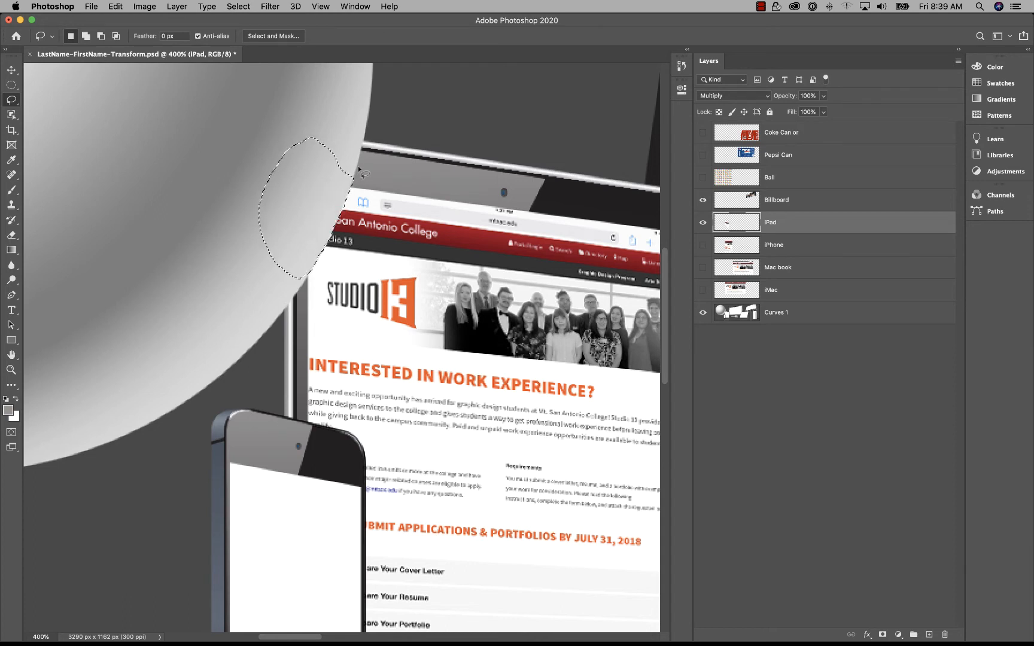
key(super+d)
Show the Ball layer and lower its opacity to 50% so the sphere is visible beneath the dot pattern.
key(super+minus)
key(super+minus)
key(super+minus)
key(super+minus)
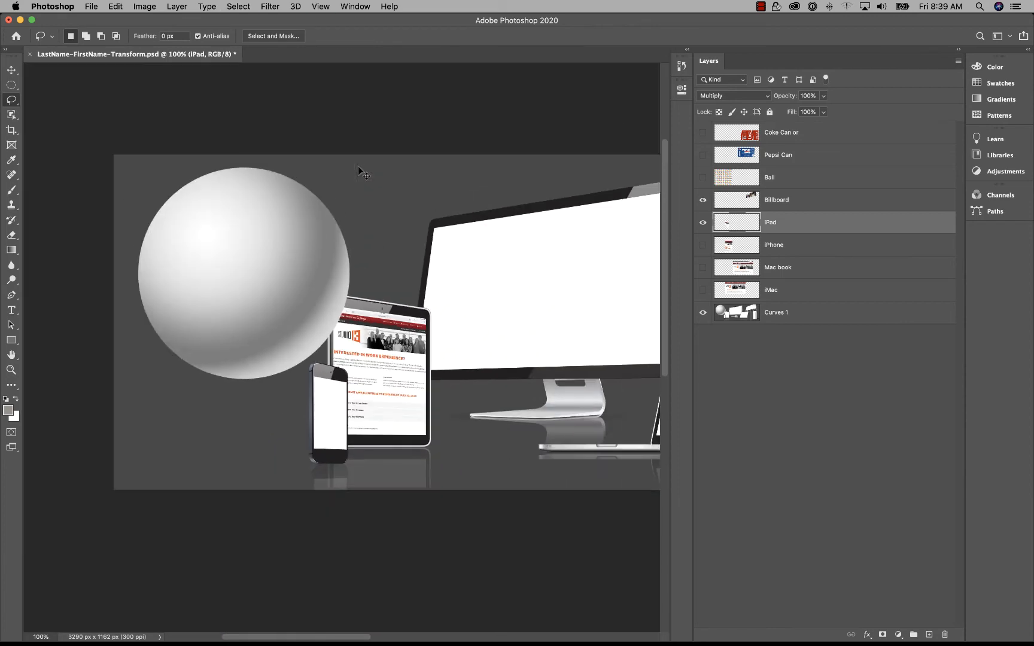
key(super+minus)
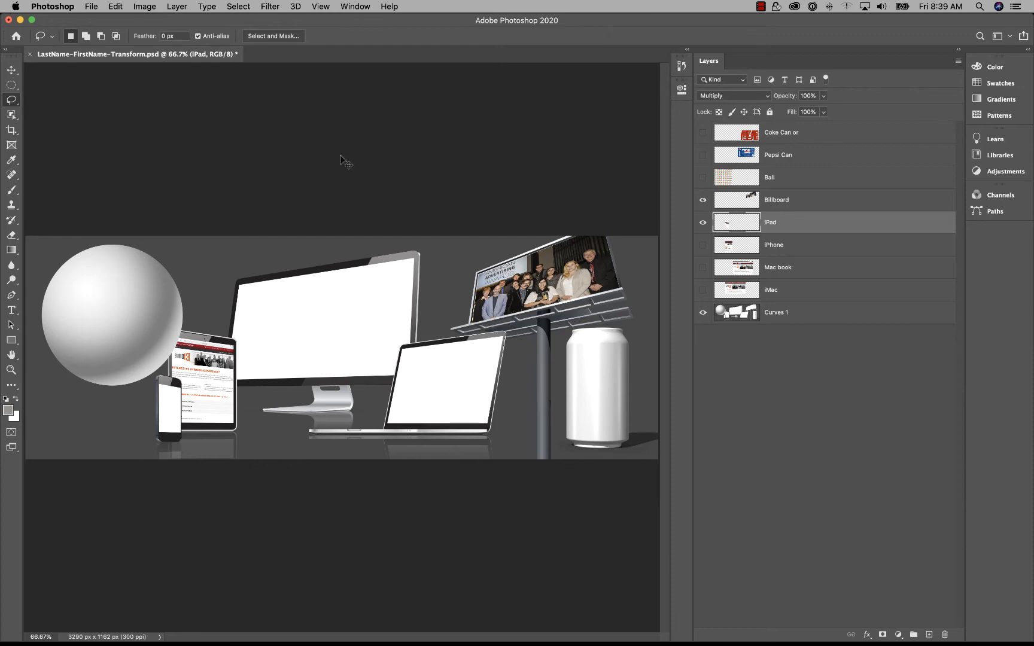
key(super+equal)
key(super+equal)
key(b)
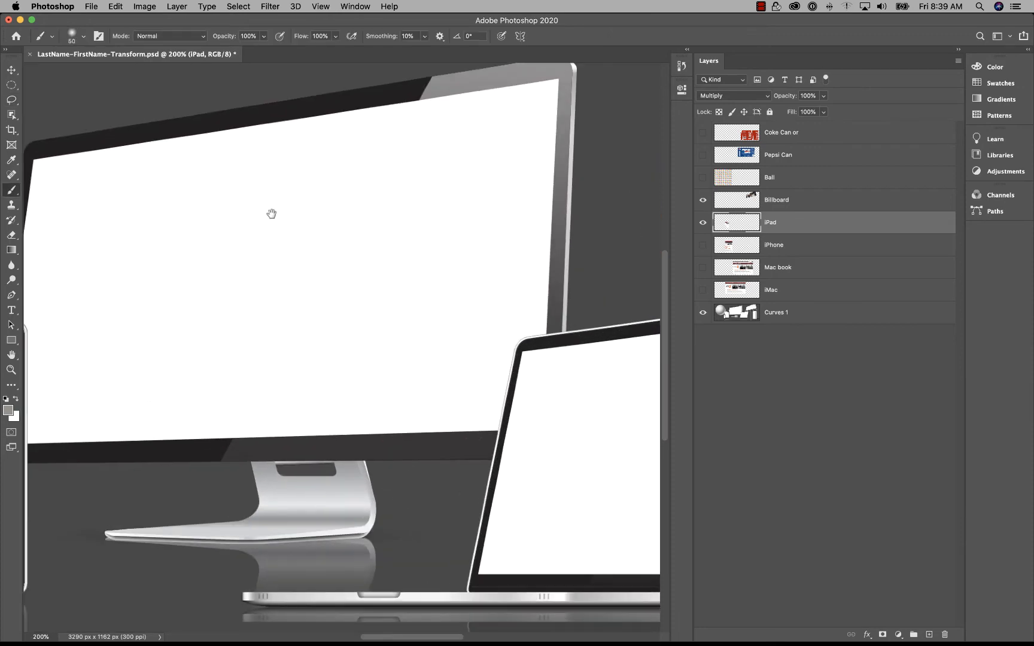
drag(244, 220, 658, 275)
drag(430, 237, 486, 208)
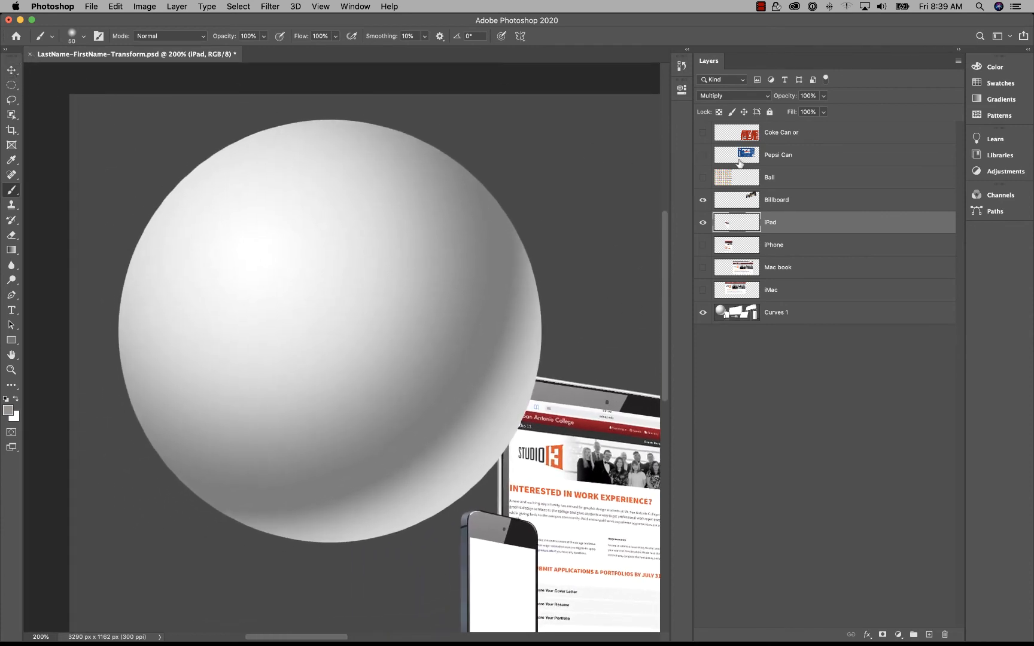
click(817, 183)
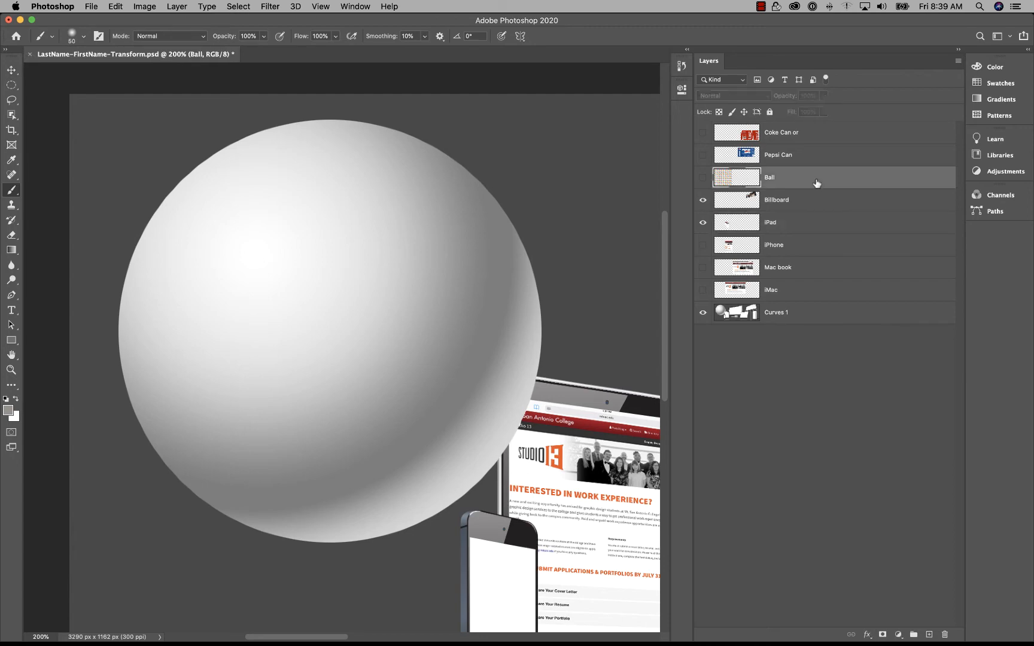
click(703, 178)
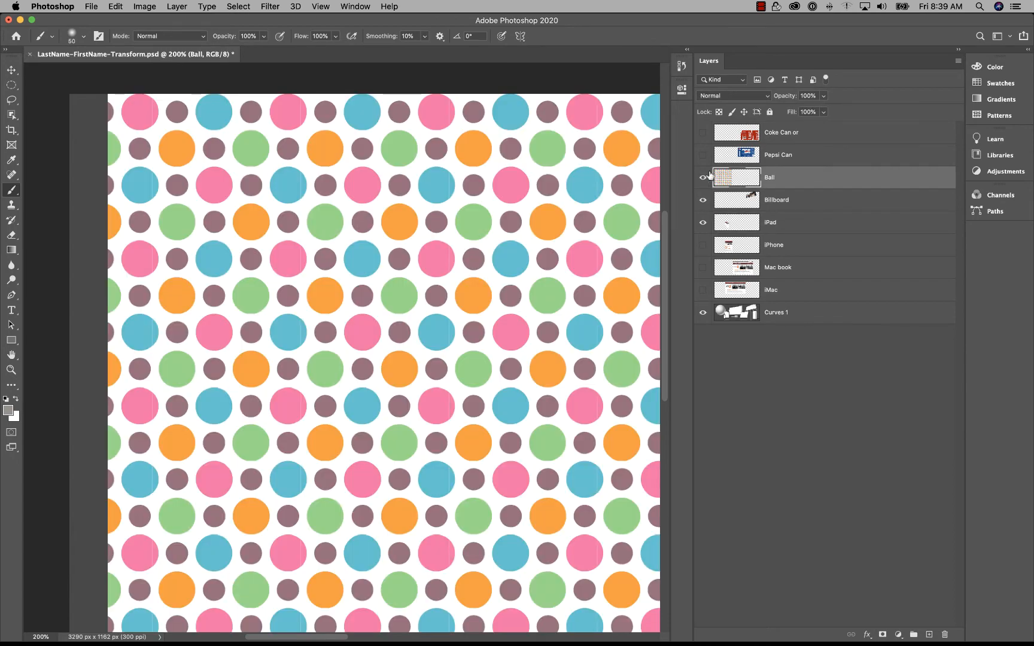
key(super+minus)
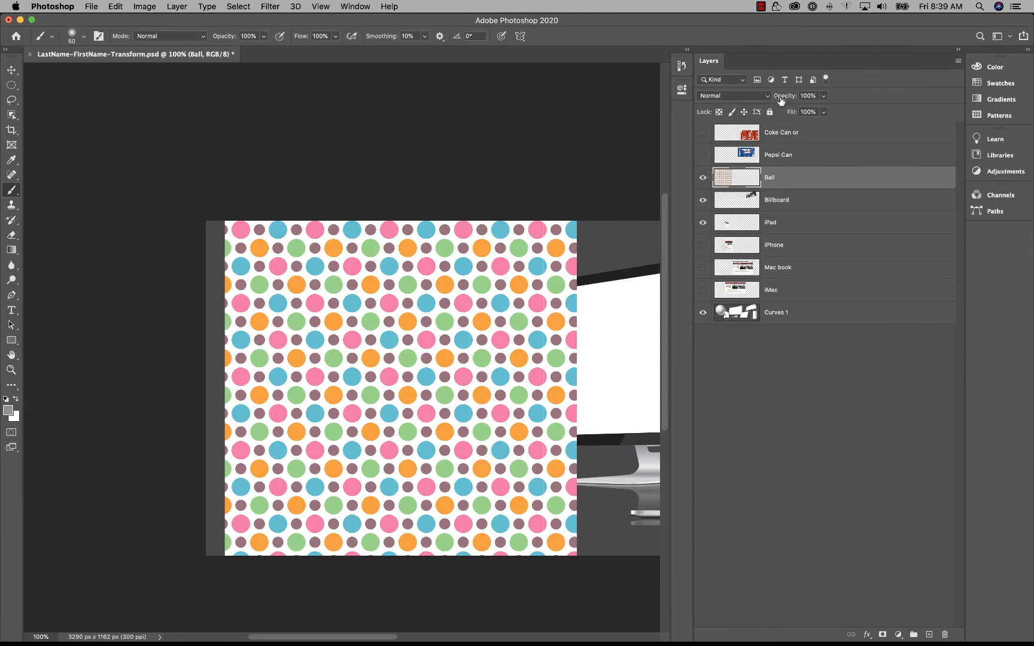
drag(784, 99, 753, 102)
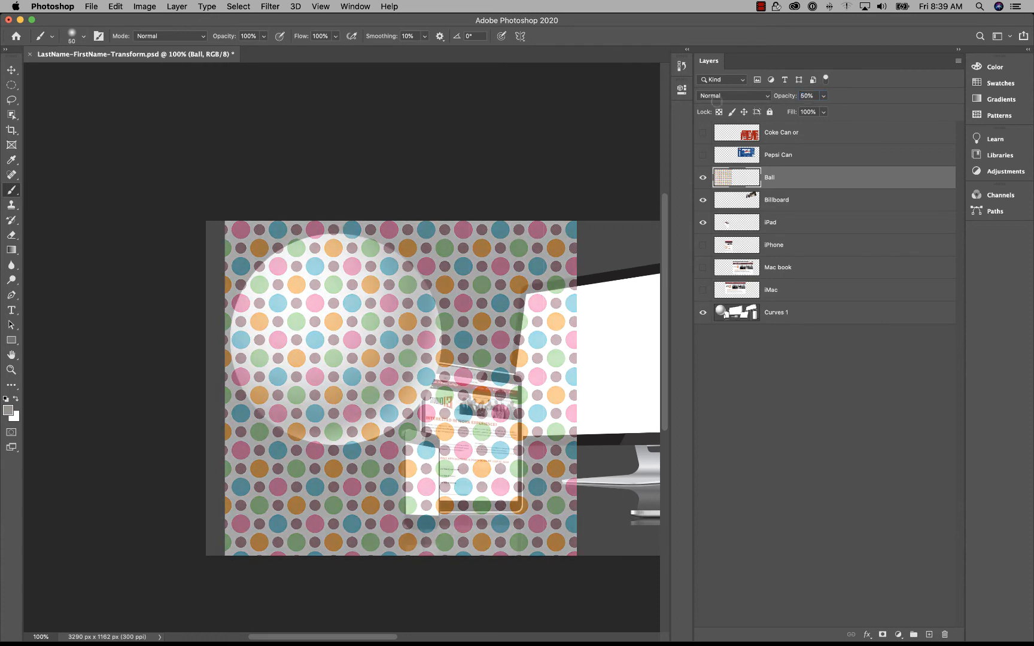
Start a transform on the Ball layer and scale the dot pattern down proportionally to about 70%.
click(112, 6)
mouse_move(124, 274)
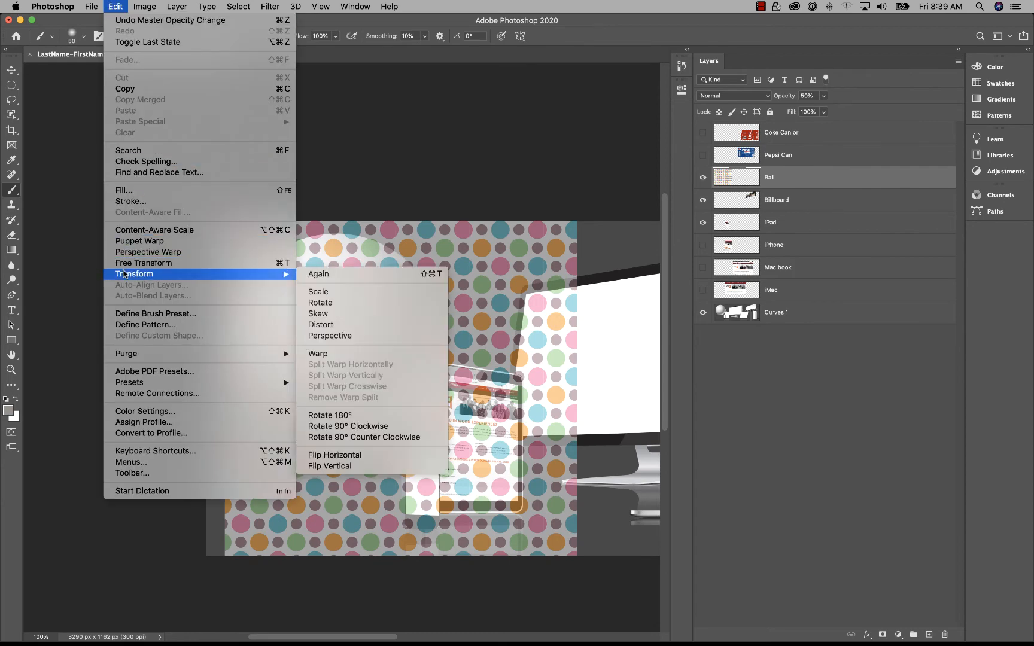
click(219, 270)
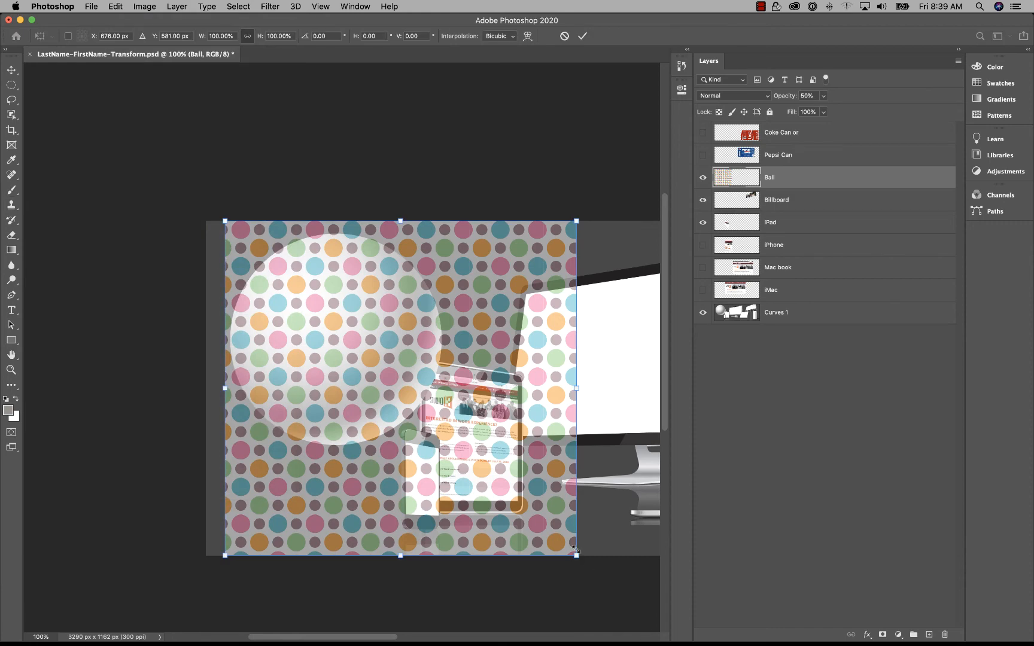
drag(577, 557, 430, 500)
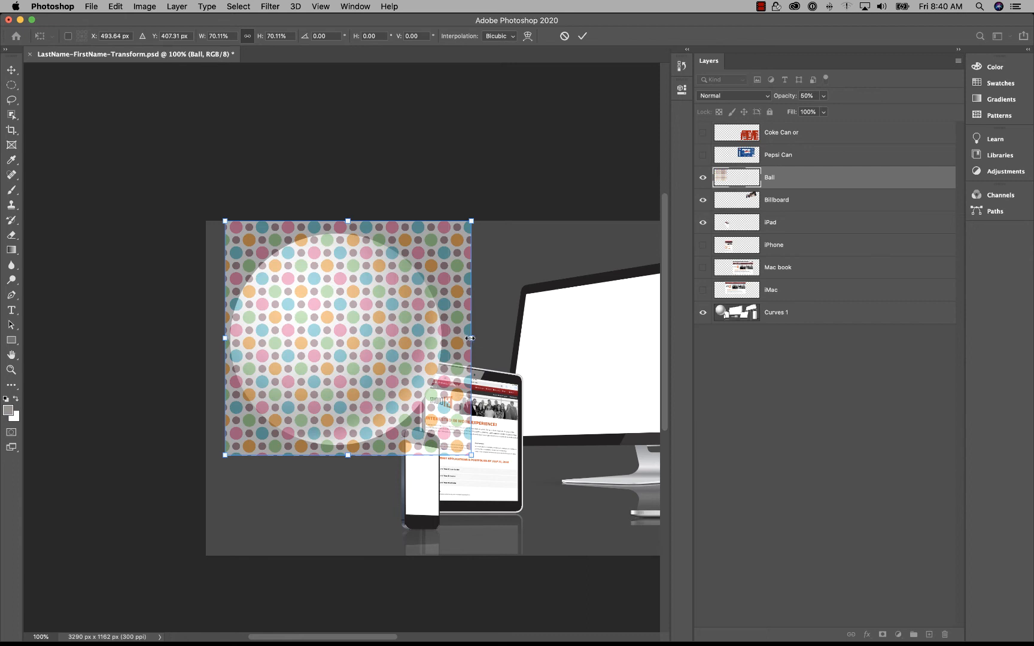
Pull all four sides of the dot pattern in to the ball's outer limits, about 60% wide and 63% high, and apply.
drag(470, 338, 441, 338)
key(super+plus)
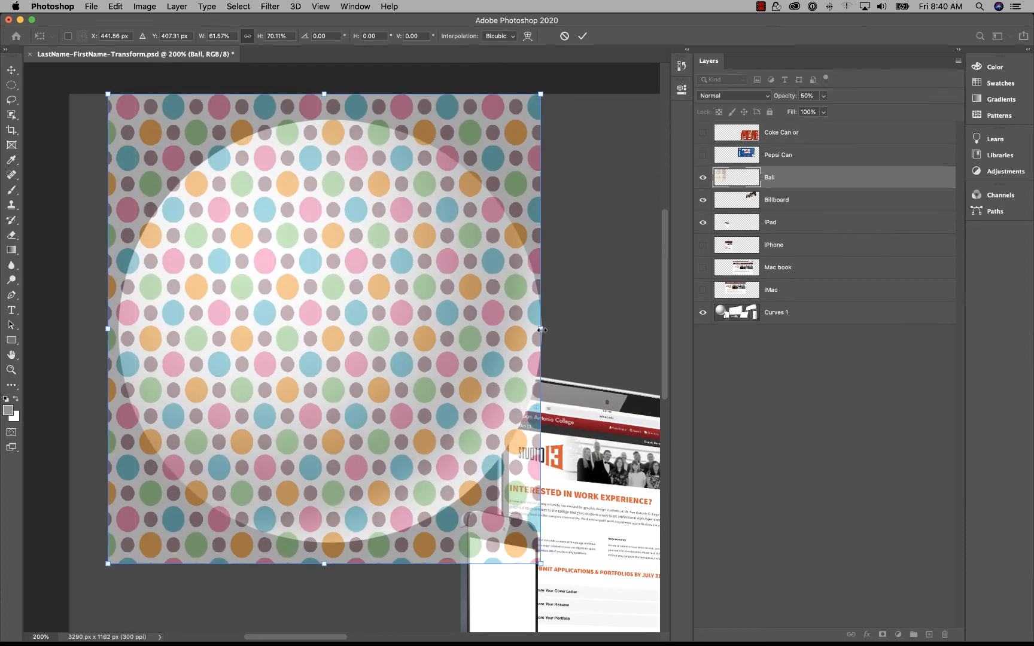
drag(540, 328, 541, 329)
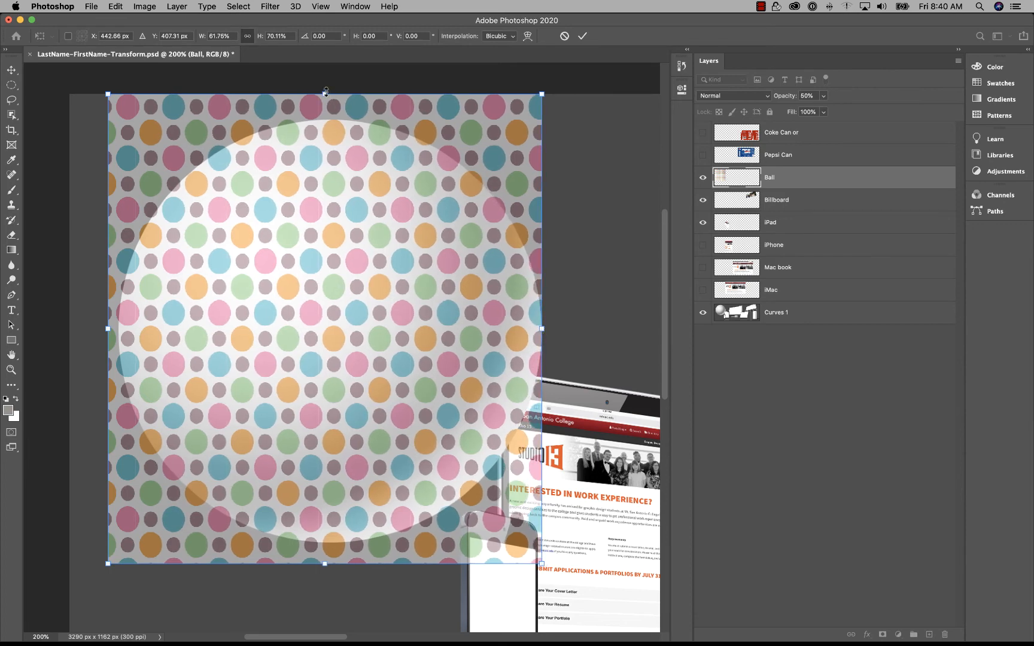
drag(325, 92, 326, 119)
drag(109, 340, 119, 342)
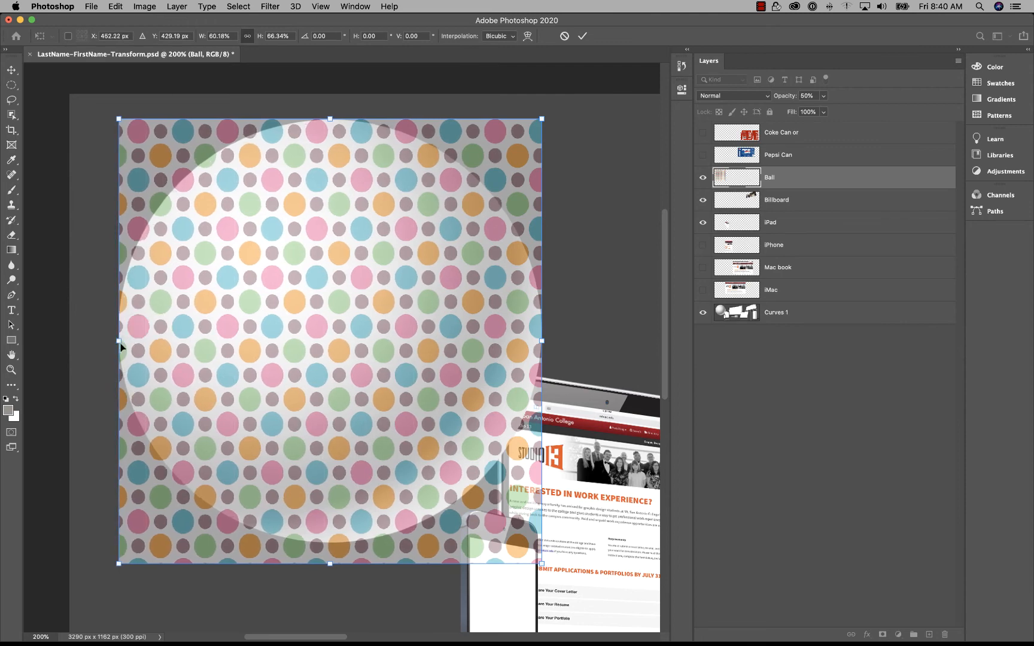
drag(336, 565, 330, 542)
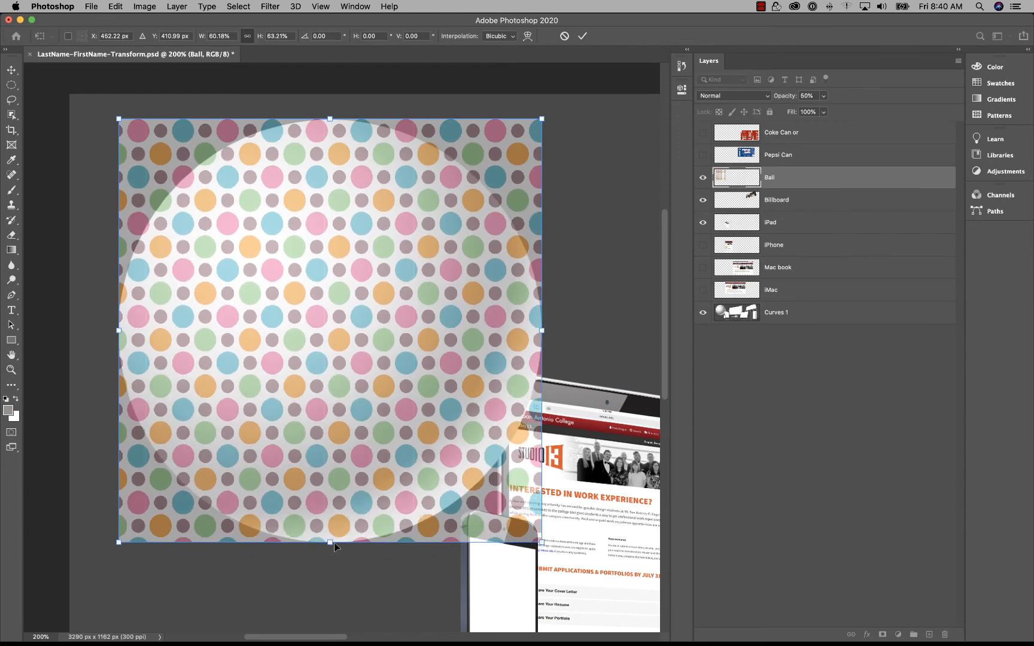
key(Return)
key(b)
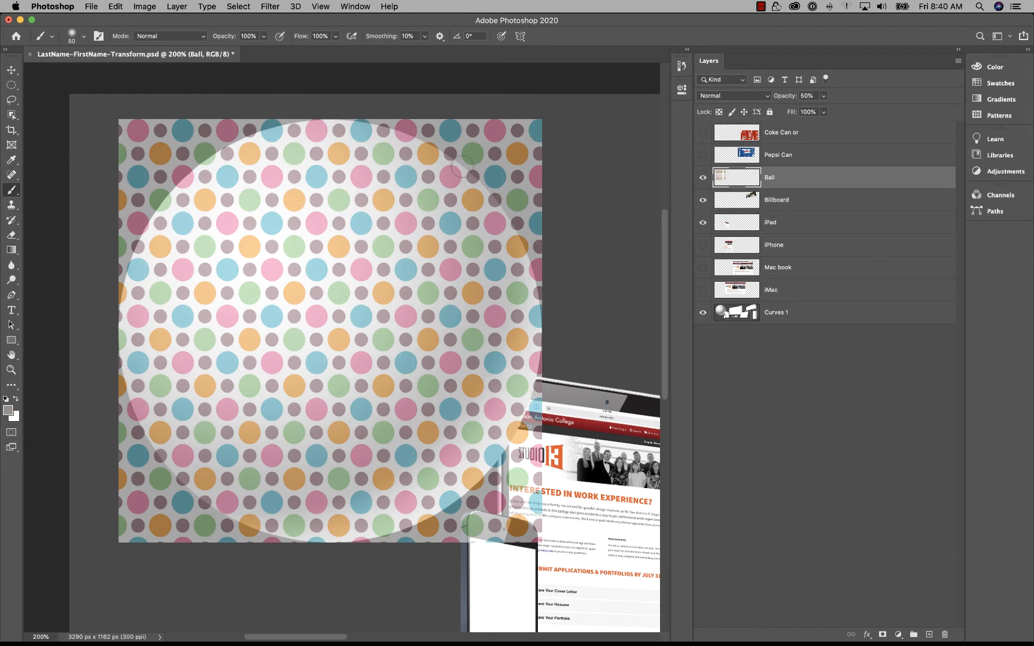
Start a Warp on the Ball layer and pull all four corners of the dot pattern inward onto the ball's edge.
click(144, 7)
mouse_move(116, 6)
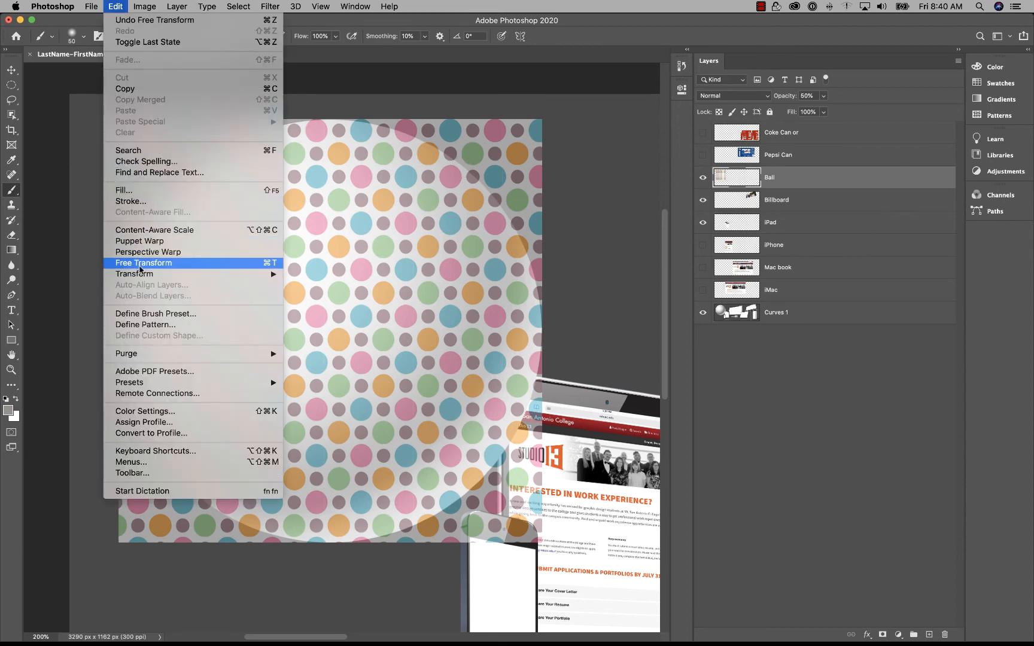
mouse_move(238, 272)
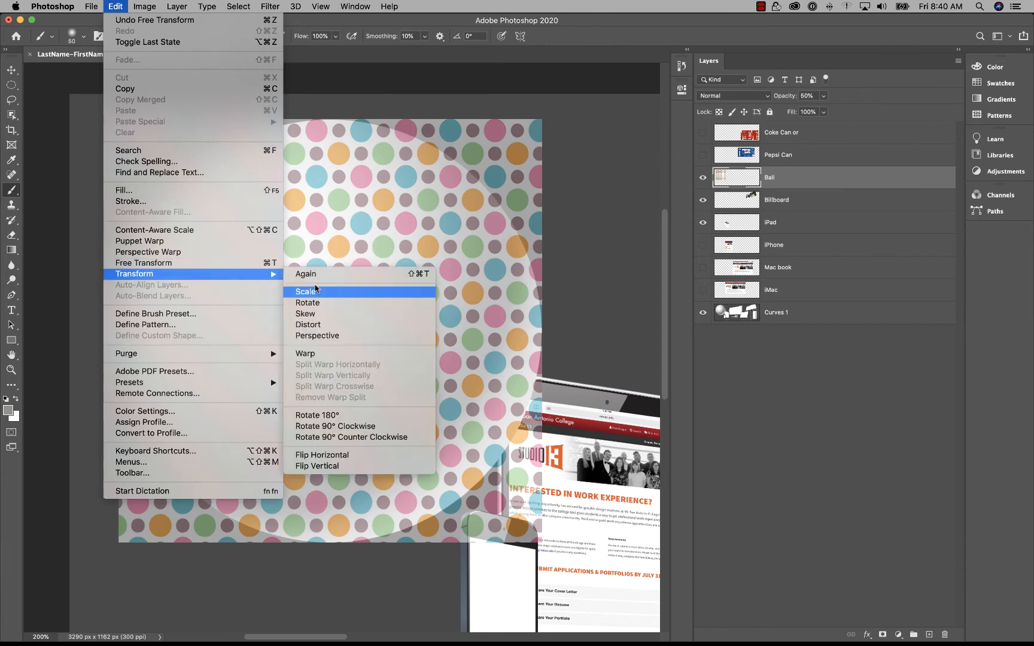
click(327, 354)
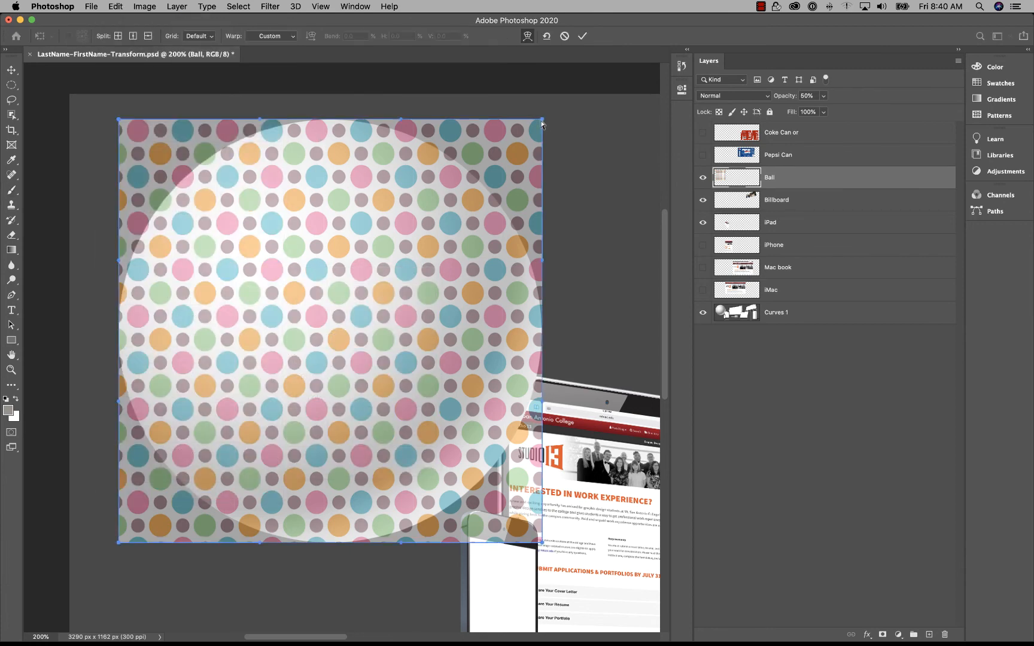
drag(542, 123, 482, 187)
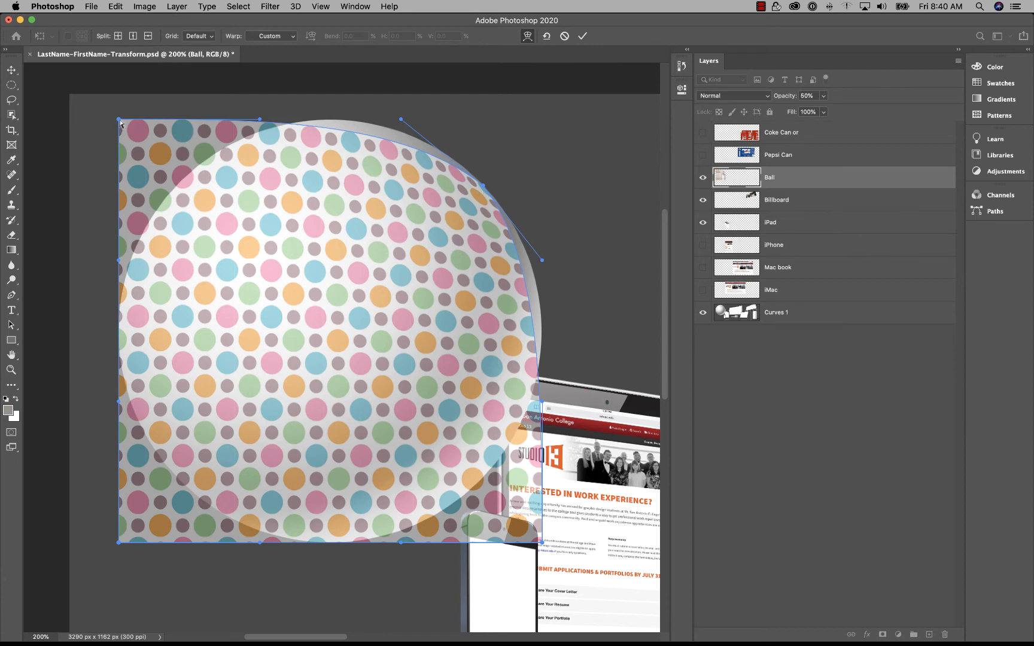
drag(119, 121, 173, 190)
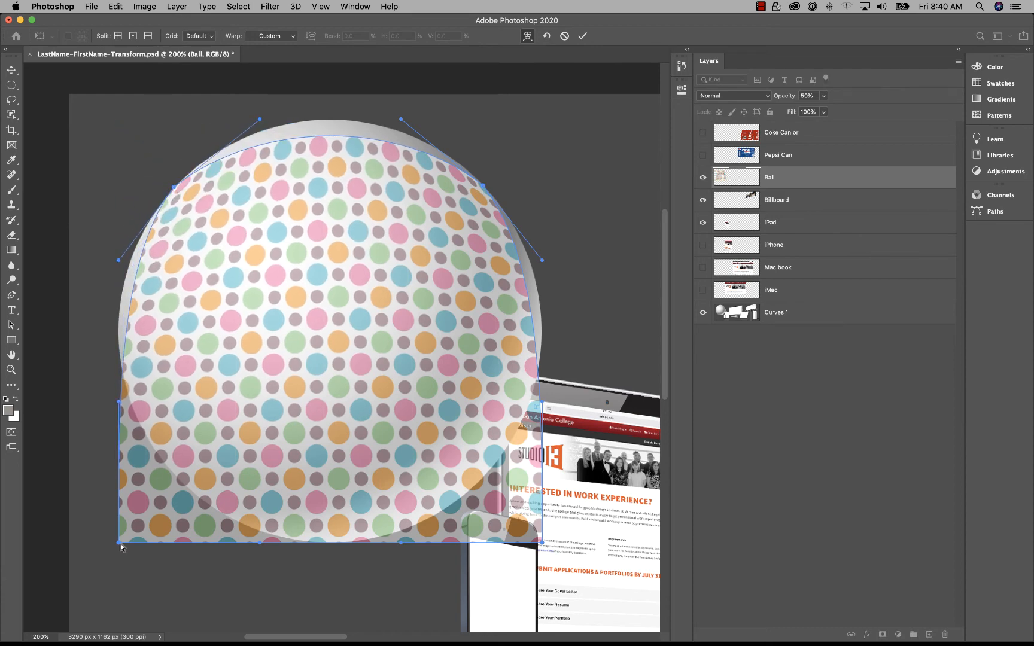
drag(119, 545, 184, 486)
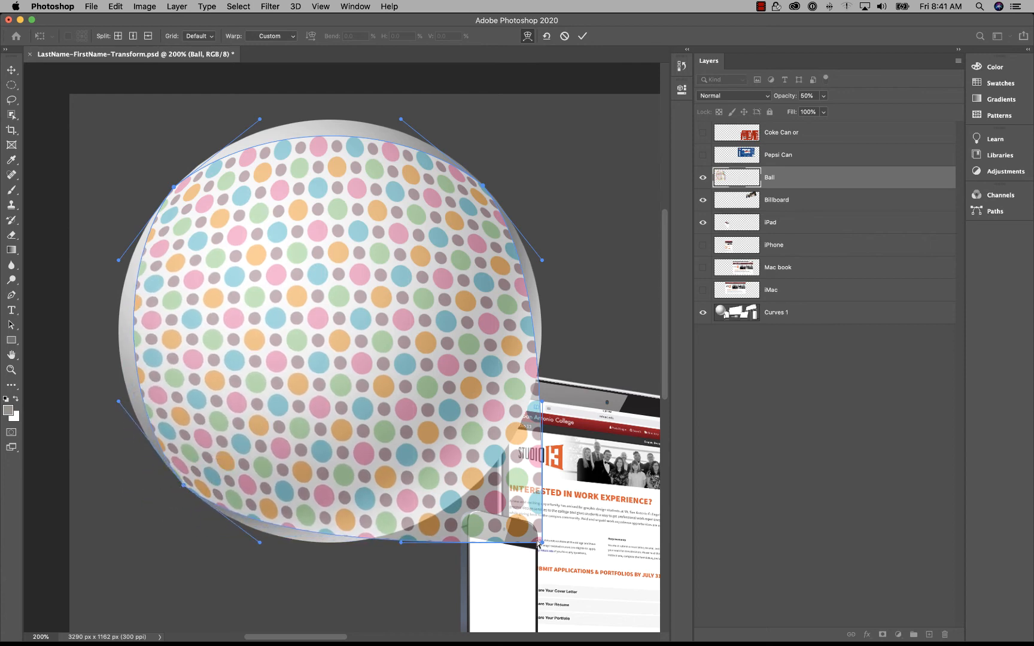
drag(542, 543, 492, 466)
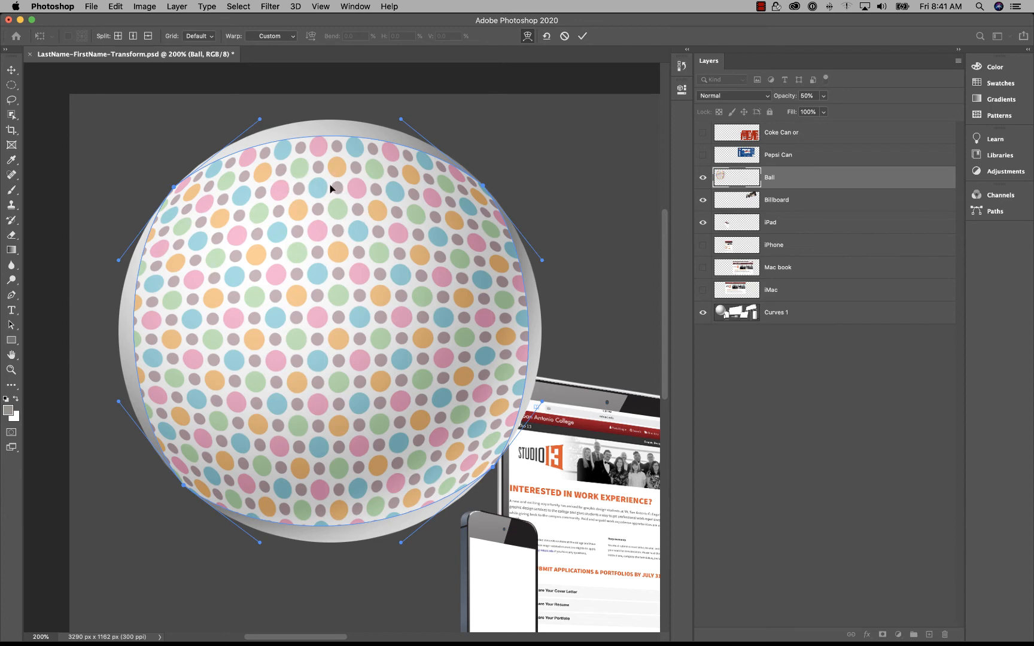
Bulge the warp mesh outward on all four sides until the dot pattern fills the ball's outline, and apply the warp.
drag(330, 190, 331, 172)
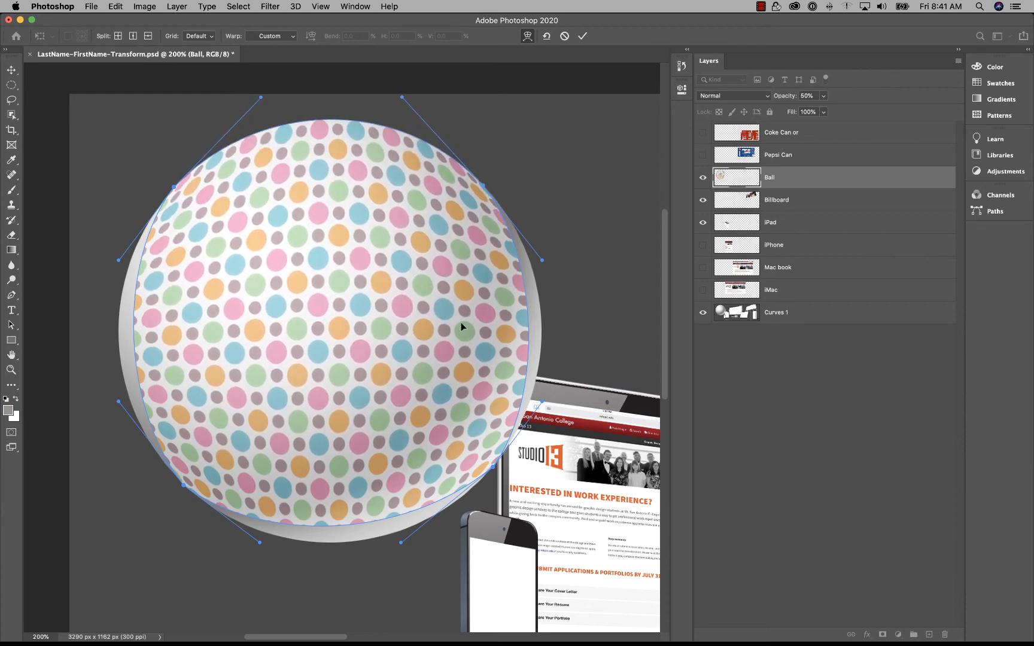
drag(462, 332, 480, 325)
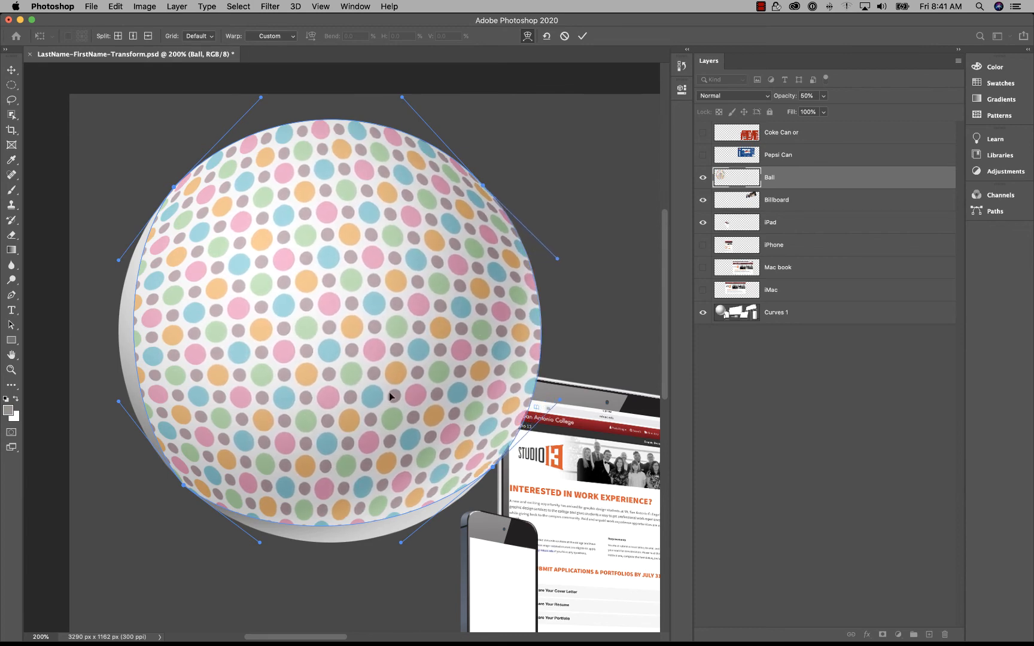
drag(340, 473, 347, 491)
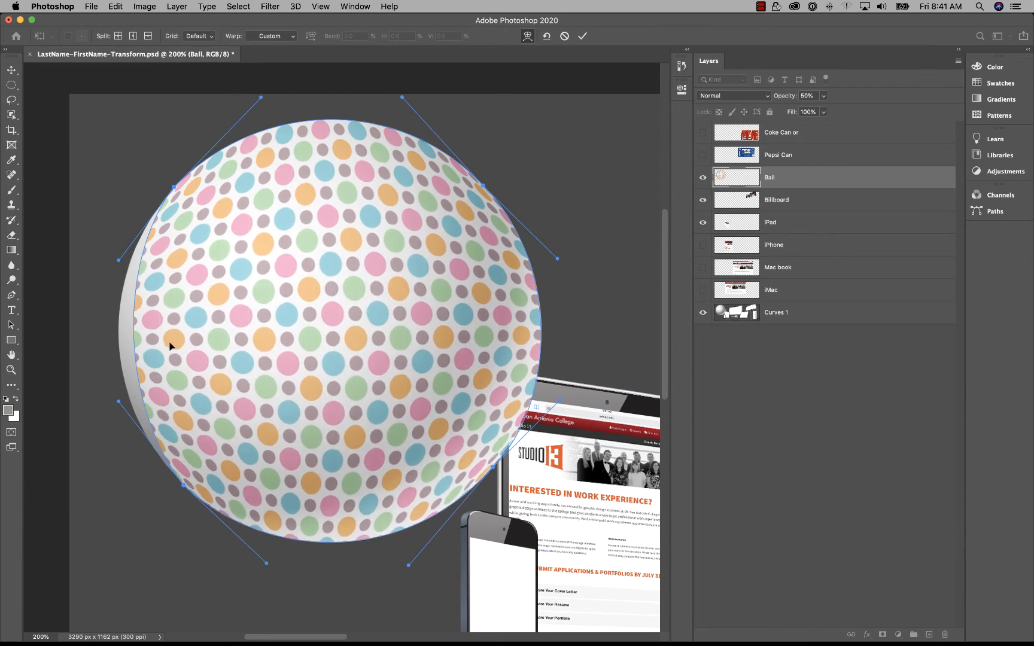
drag(170, 345, 149, 341)
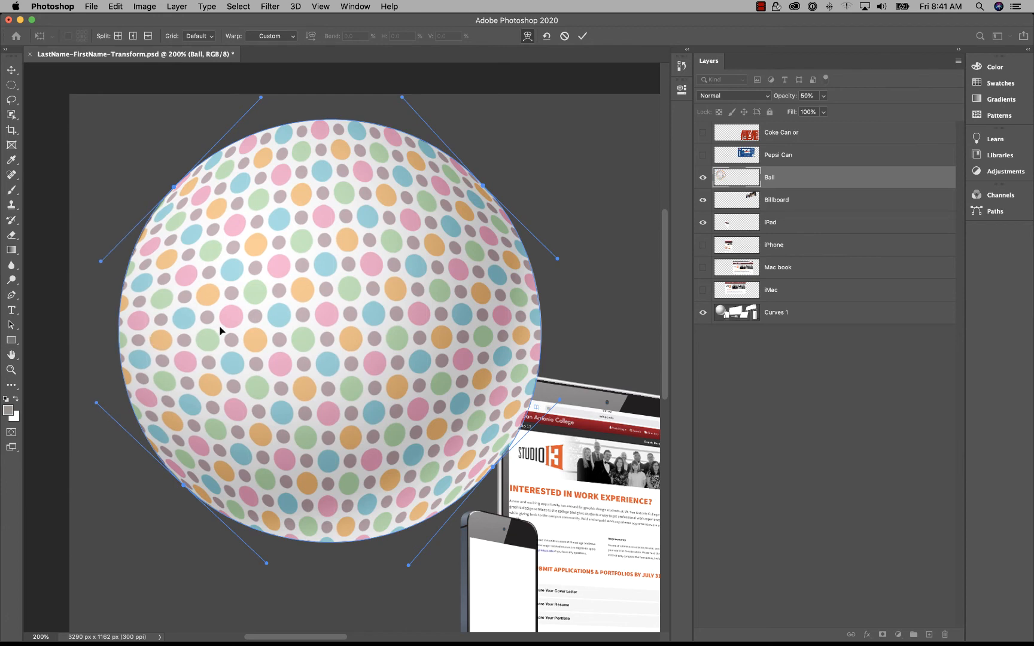
key(Return)
key(b)
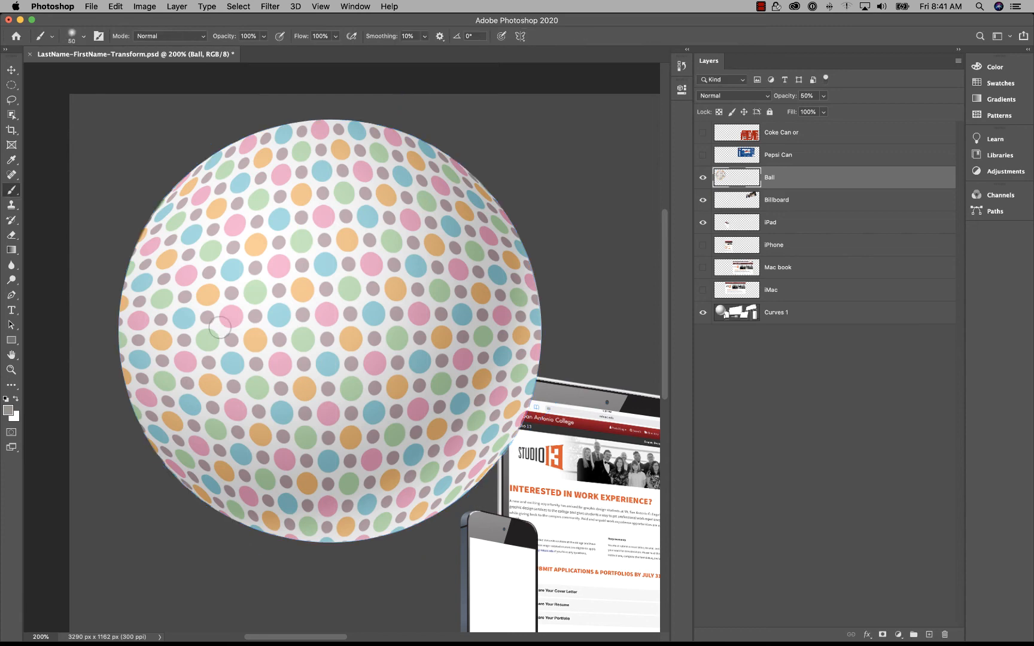
Restore the Ball layer's opacity to 100% and set its blend mode to Multiply.
drag(778, 99, 883, 98)
click(717, 96)
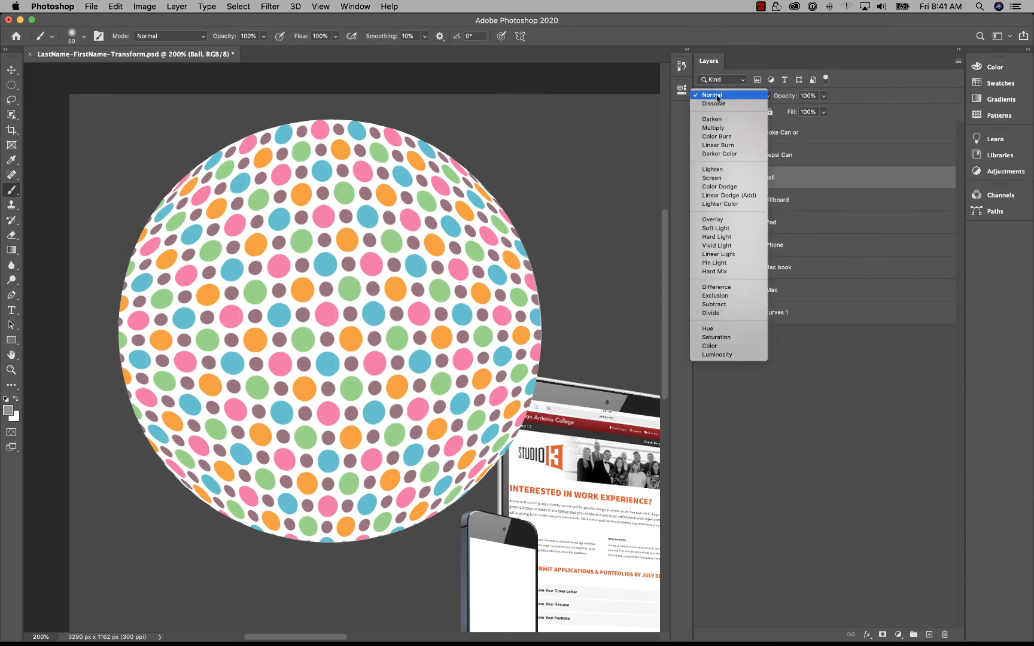
click(722, 128)
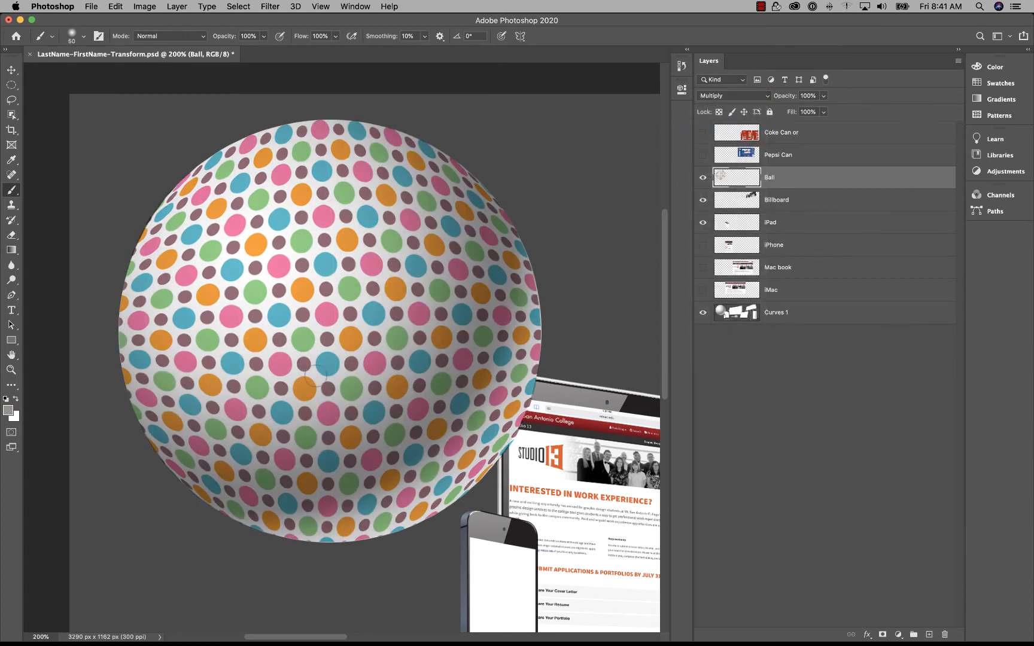
key(super+minus)
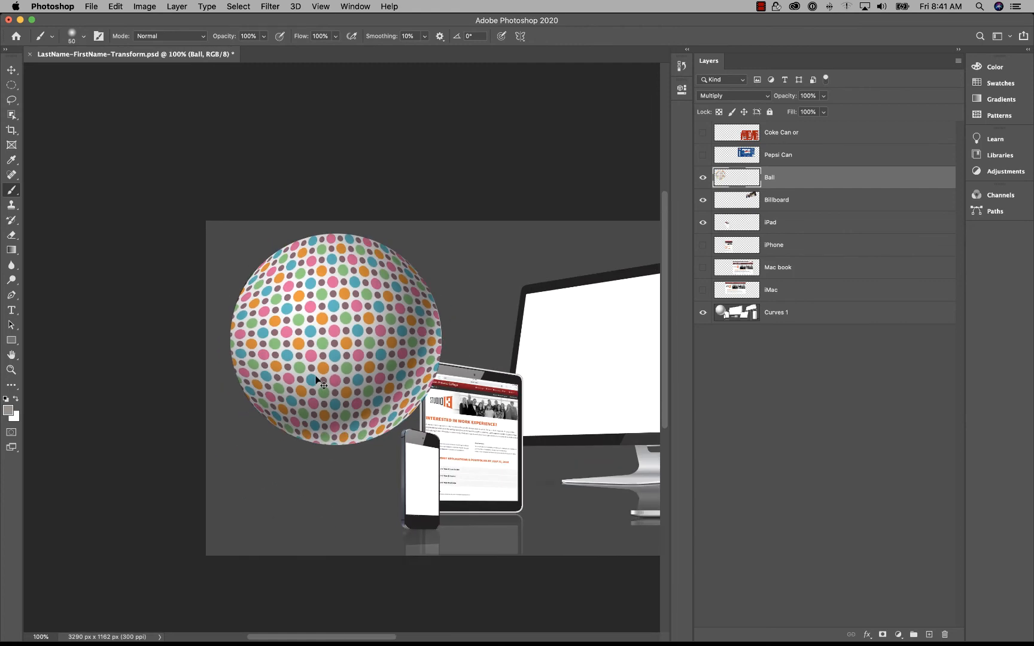
key(super+minus)
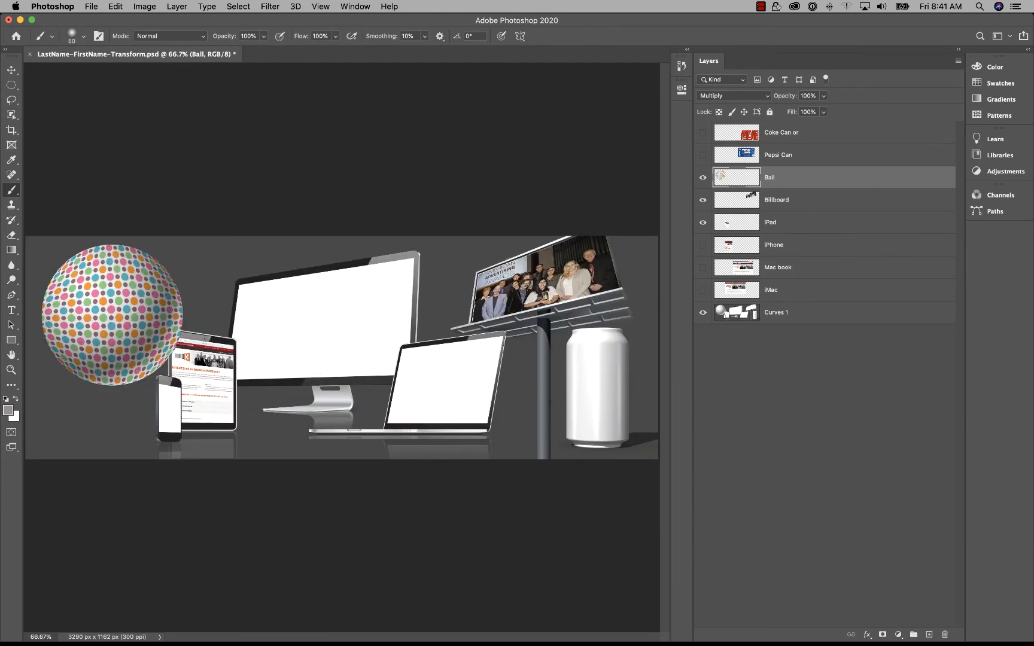
Show the Coke Can layer and lower its opacity to 57% so the can is visible beneath the label.
click(812, 134)
click(703, 133)
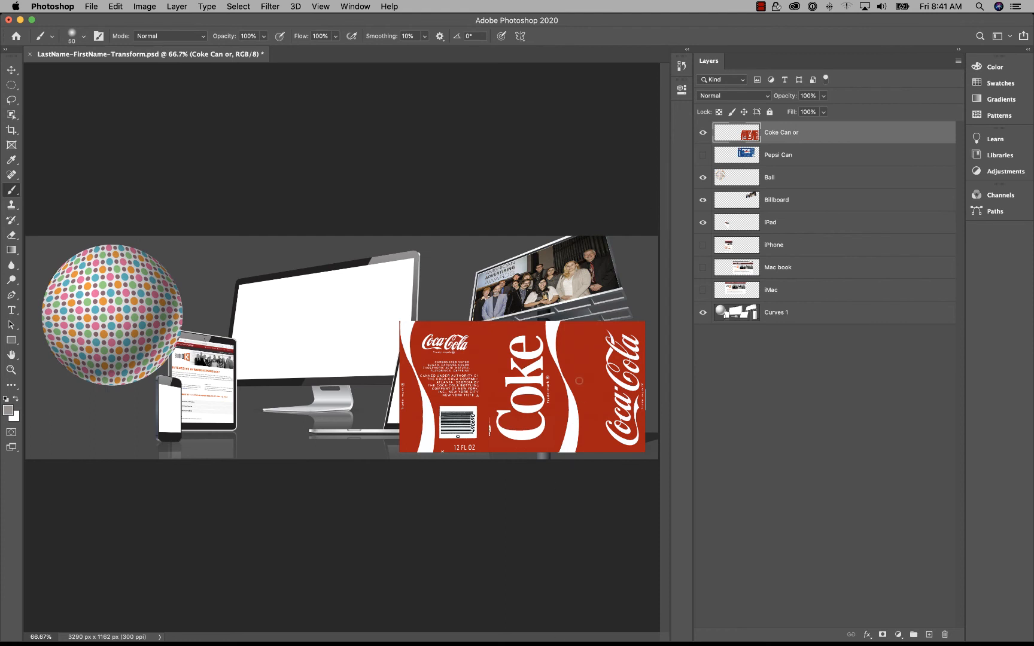
click(12, 70)
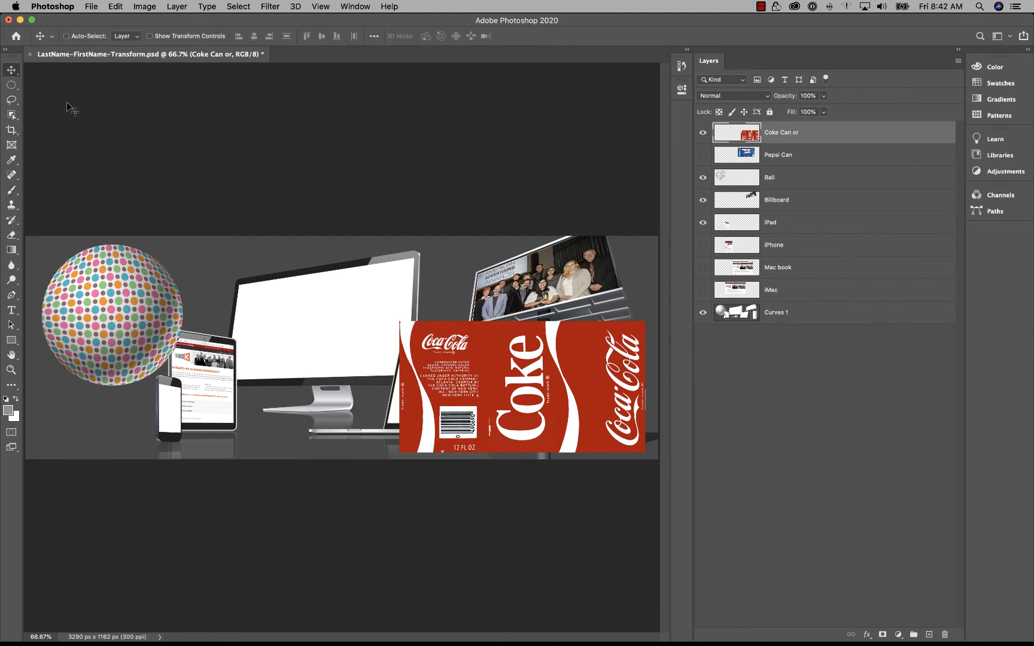
drag(791, 97, 764, 105)
key(super+plus)
key(super+plus)
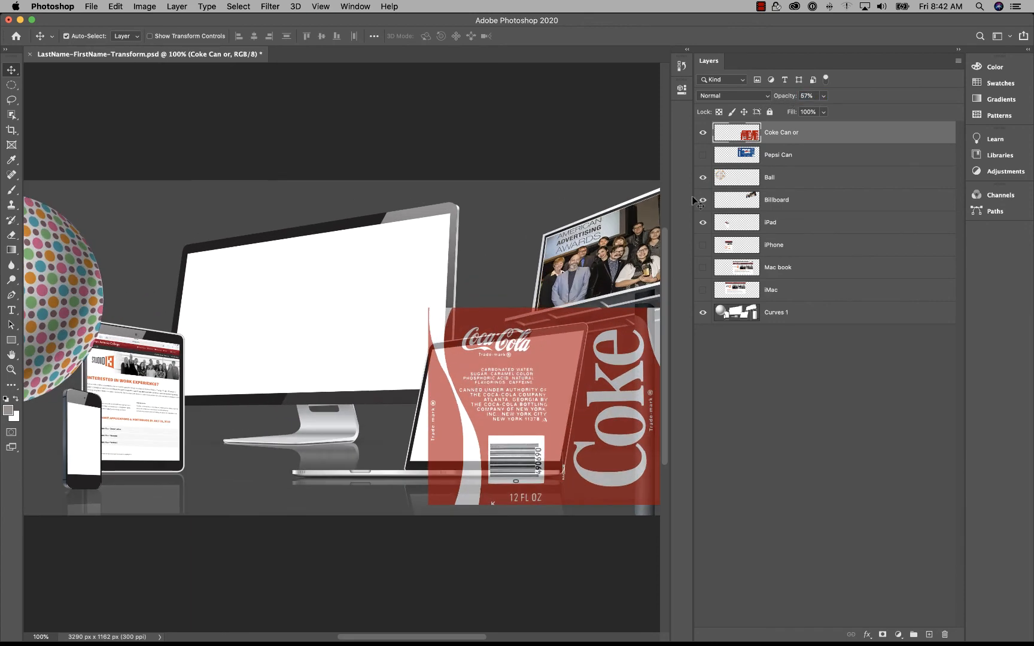
drag(531, 360, 3, 256)
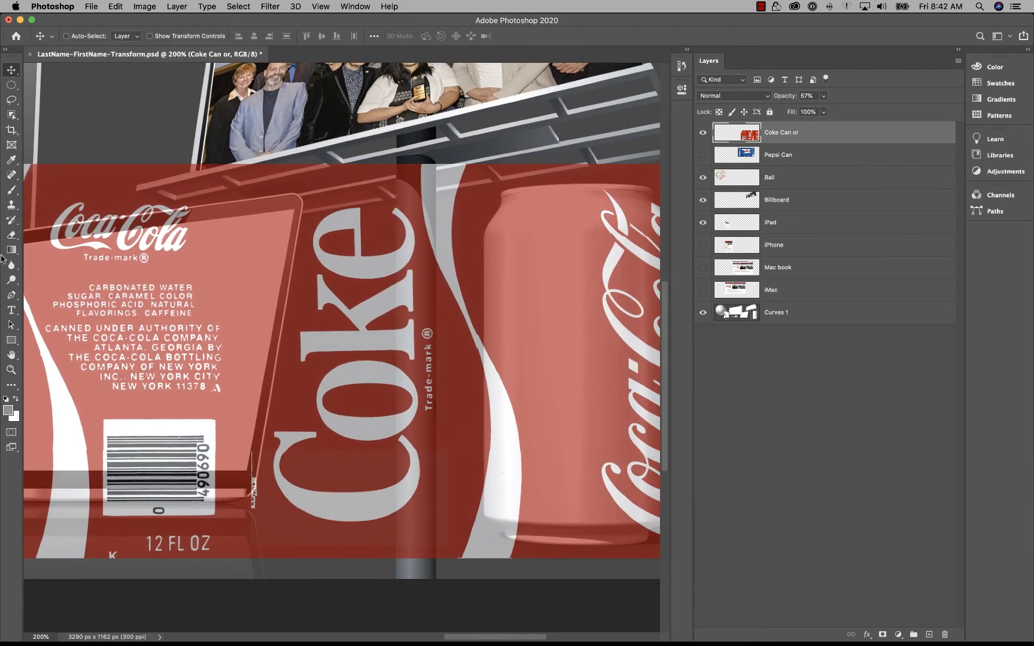
Select the left part of the Coke label, up to the middle of "Coke", with a rectangular marquee, delete it and deselect.
key(super+minus)
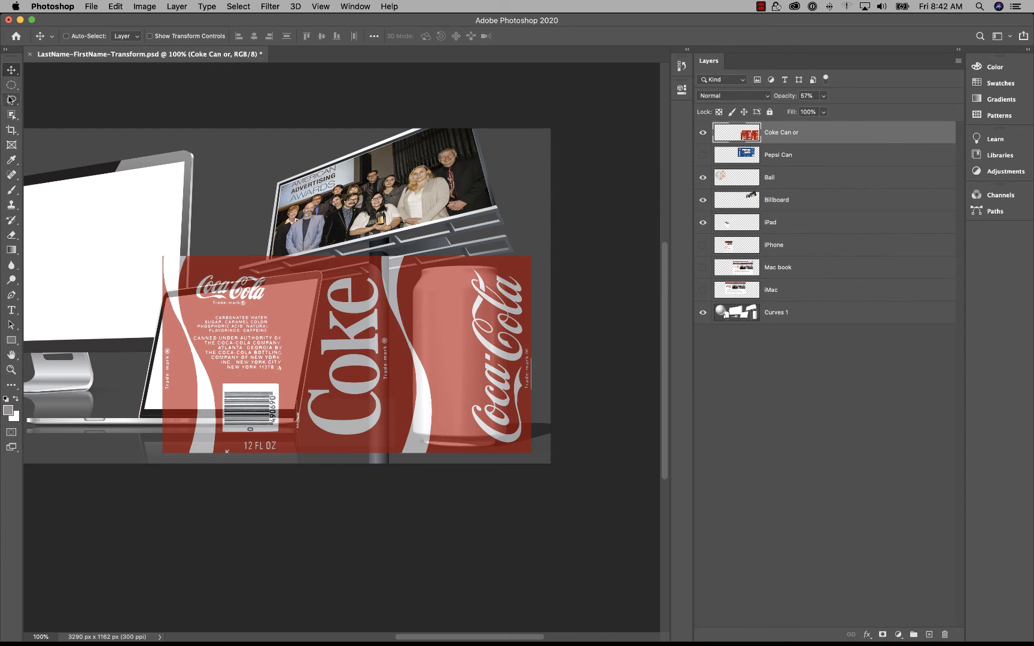
click(10, 85)
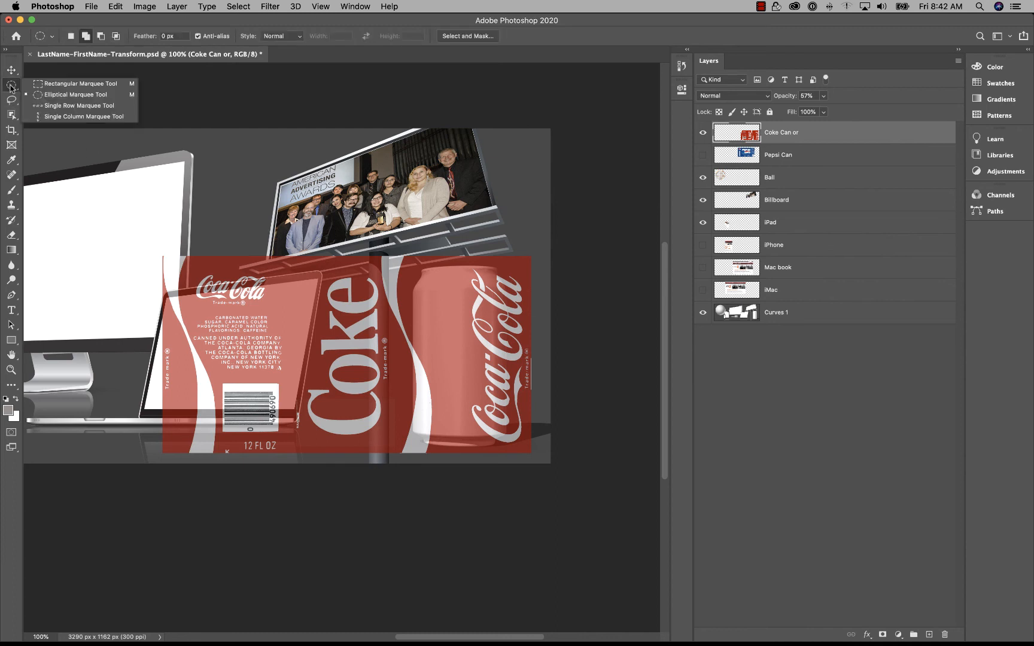
click(48, 84)
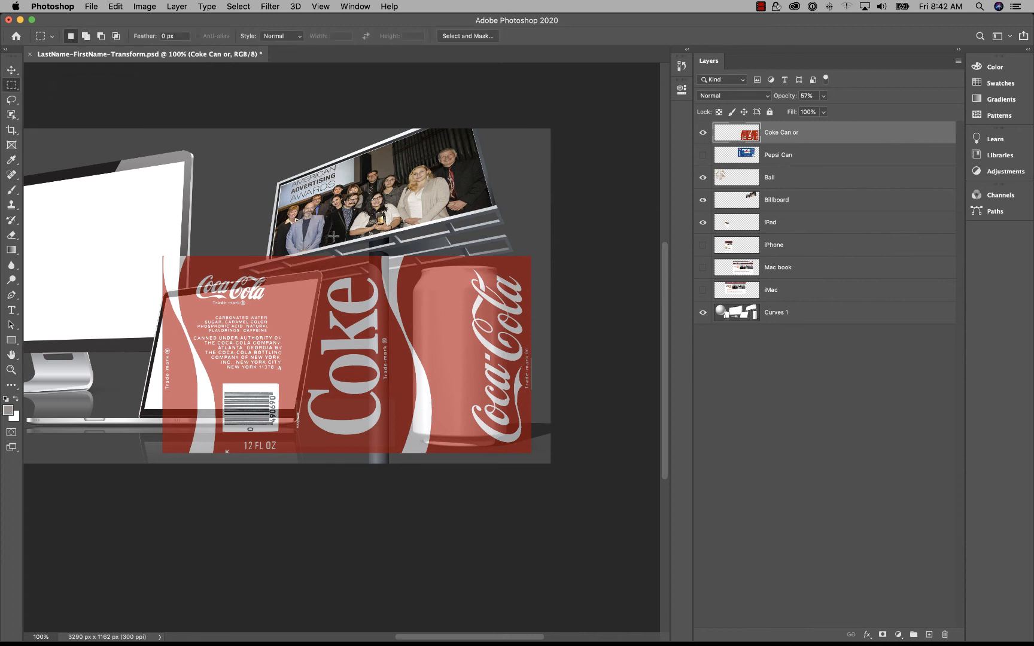
drag(344, 236, 148, 478)
drag(270, 392, 263, 392)
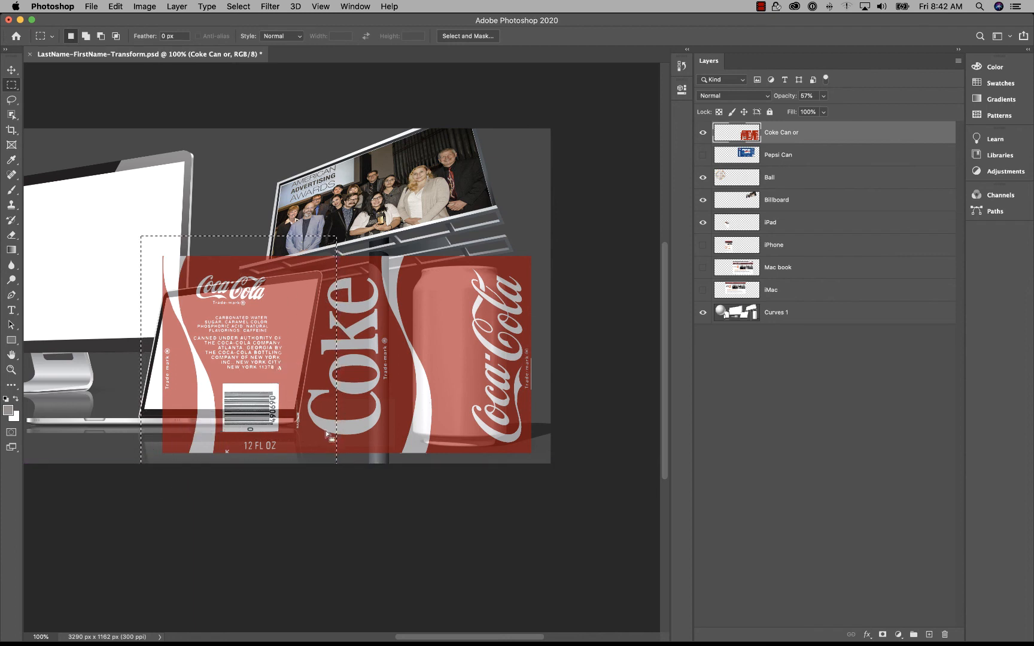
key(Delete)
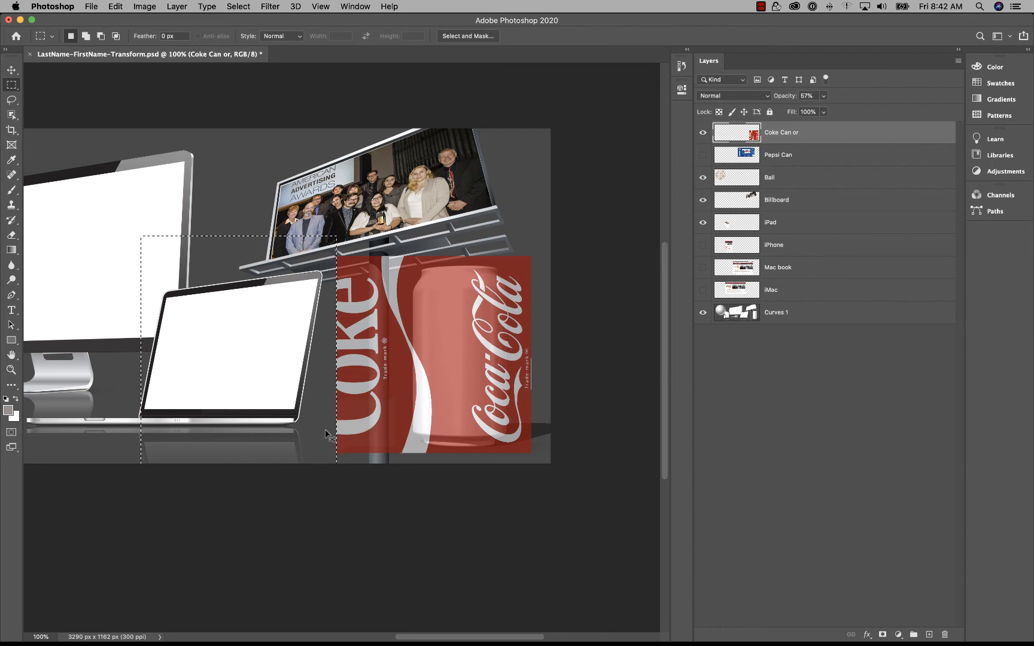
click(325, 429)
Distort the Coke label by pulling its two upper corners onto the shoulder edges of the can.
click(118, 6)
click(119, 6)
click(118, 7)
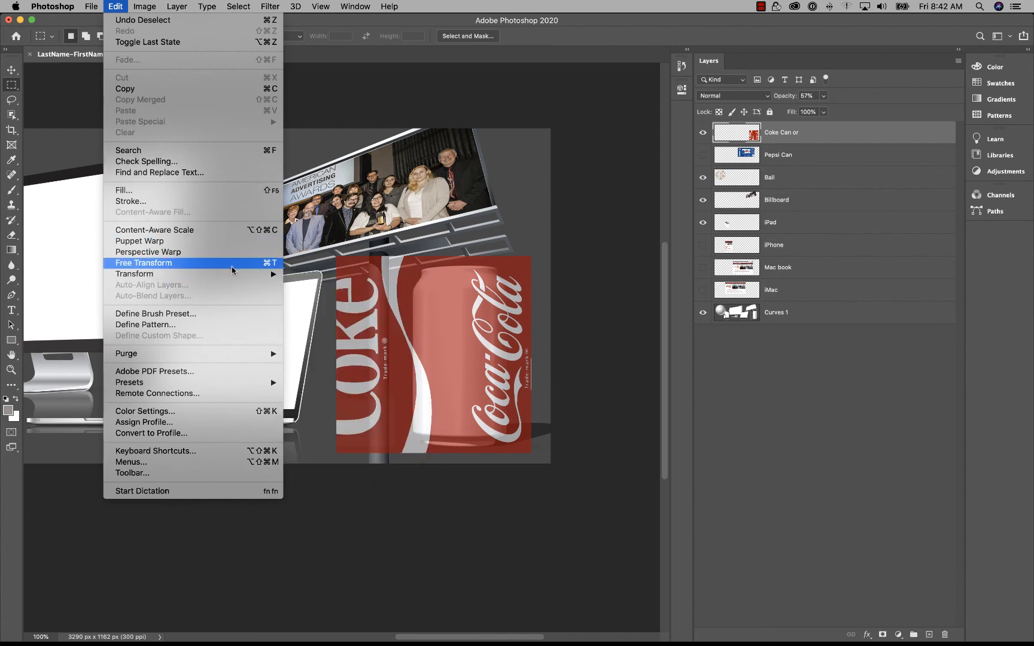
mouse_move(232, 276)
click(348, 325)
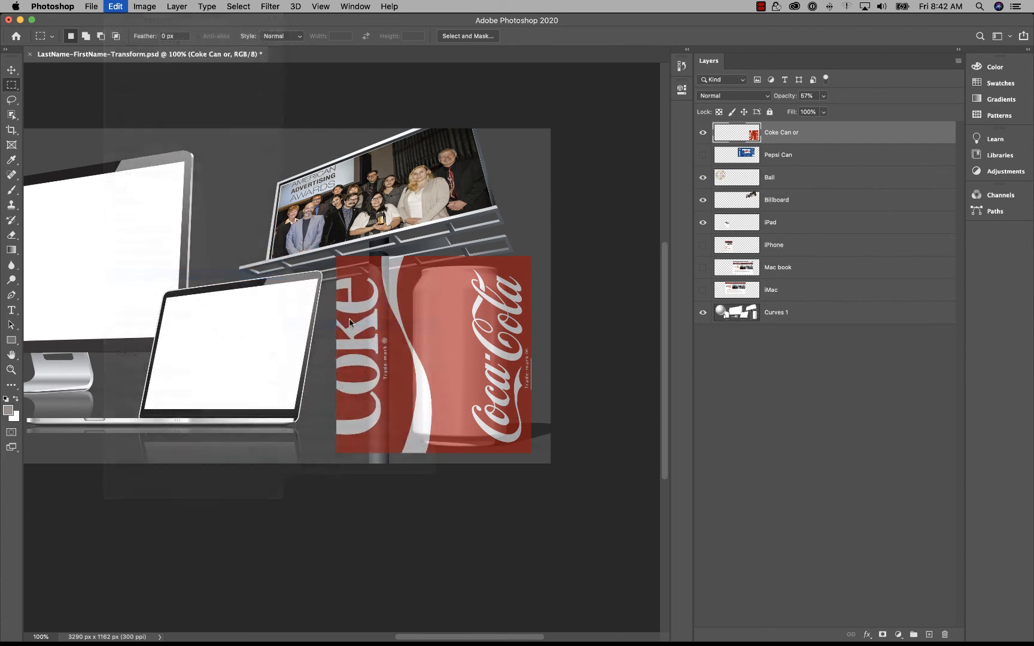
drag(336, 256, 415, 290)
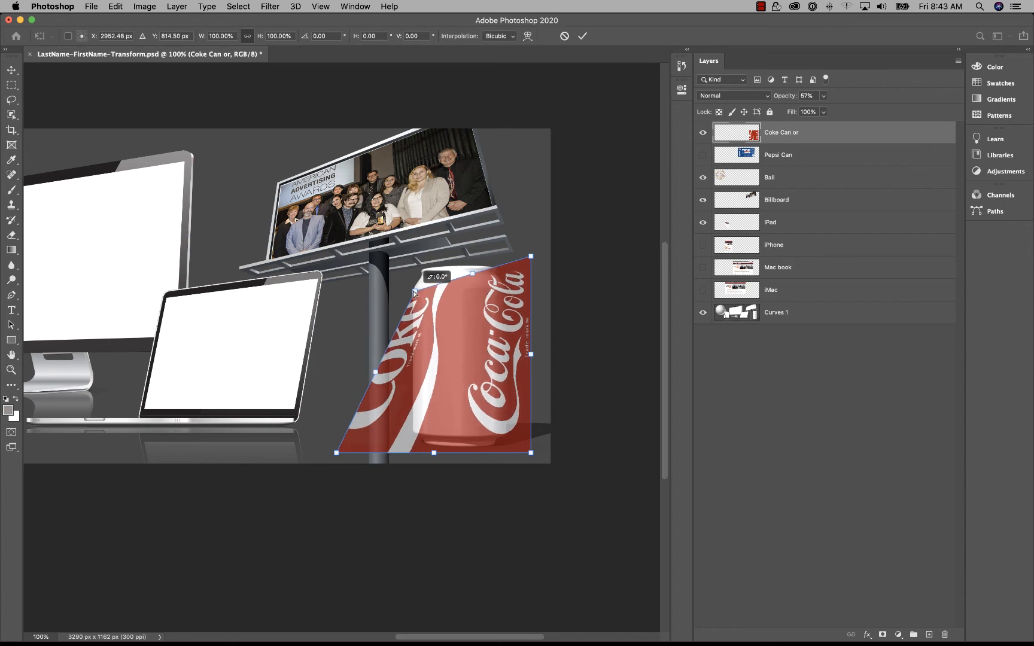
drag(529, 258, 277, 232)
Pull the label's lower corners onto the can's base edges, fine-tune the upper corners, and apply the distortion.
key(super+equal)
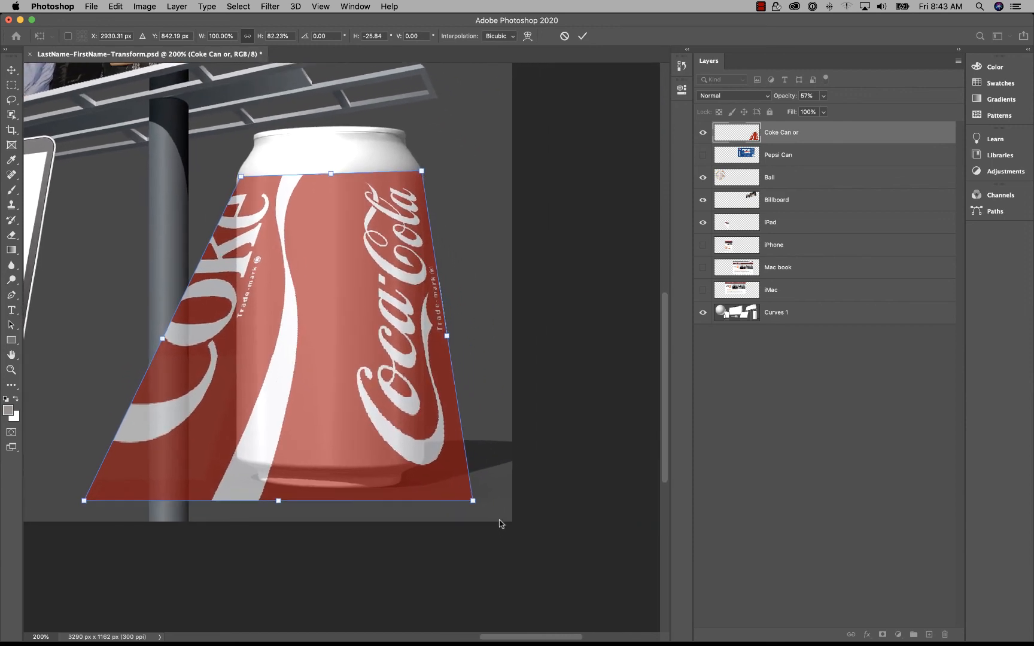
drag(475, 506, 423, 462)
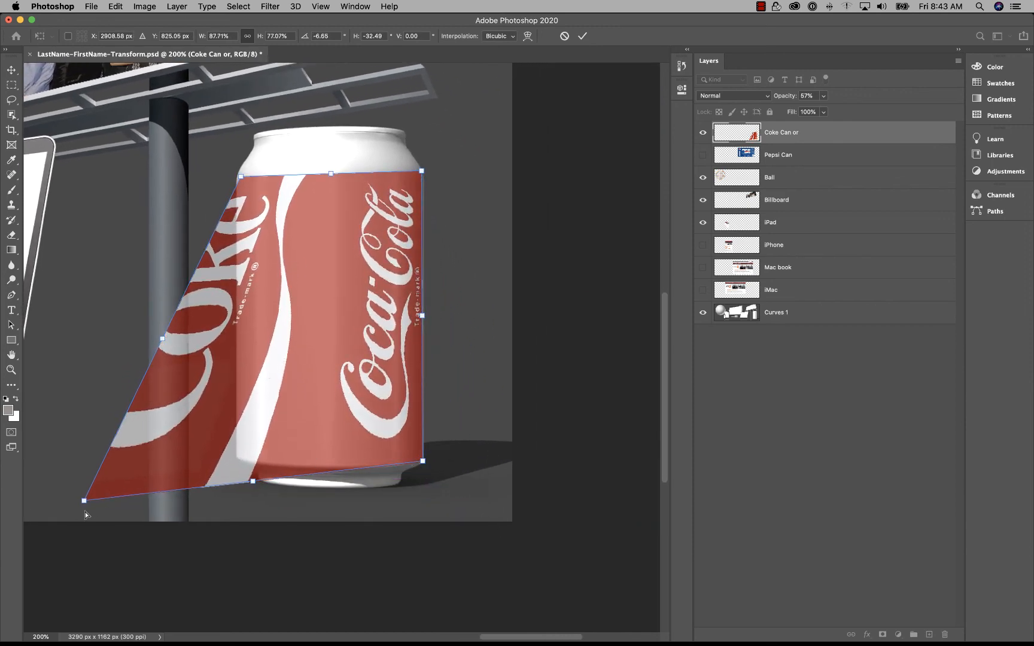
drag(83, 501, 234, 460)
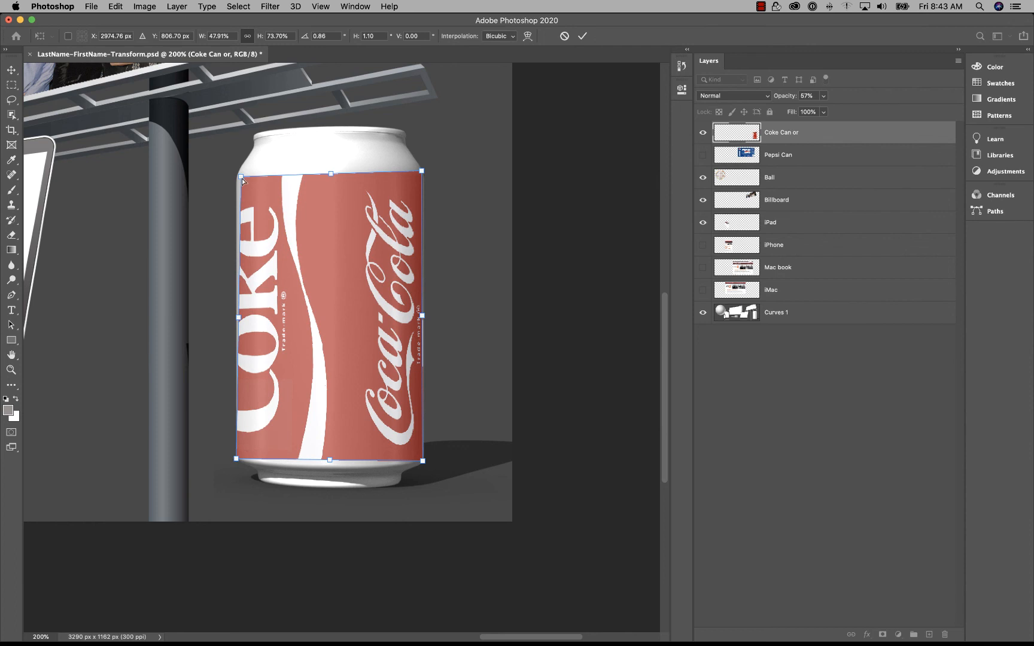
drag(241, 177, 234, 177)
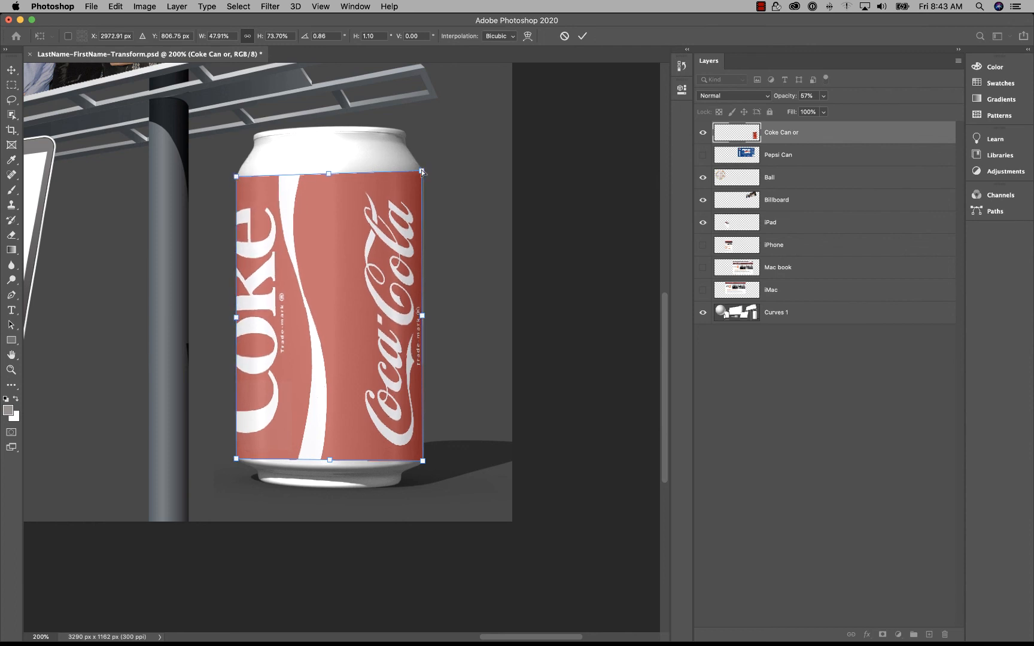
mouse_move(421, 170)
mouse_down()
mouse_move(418, 179)
mouse_move(421, 170)
mouse_up()
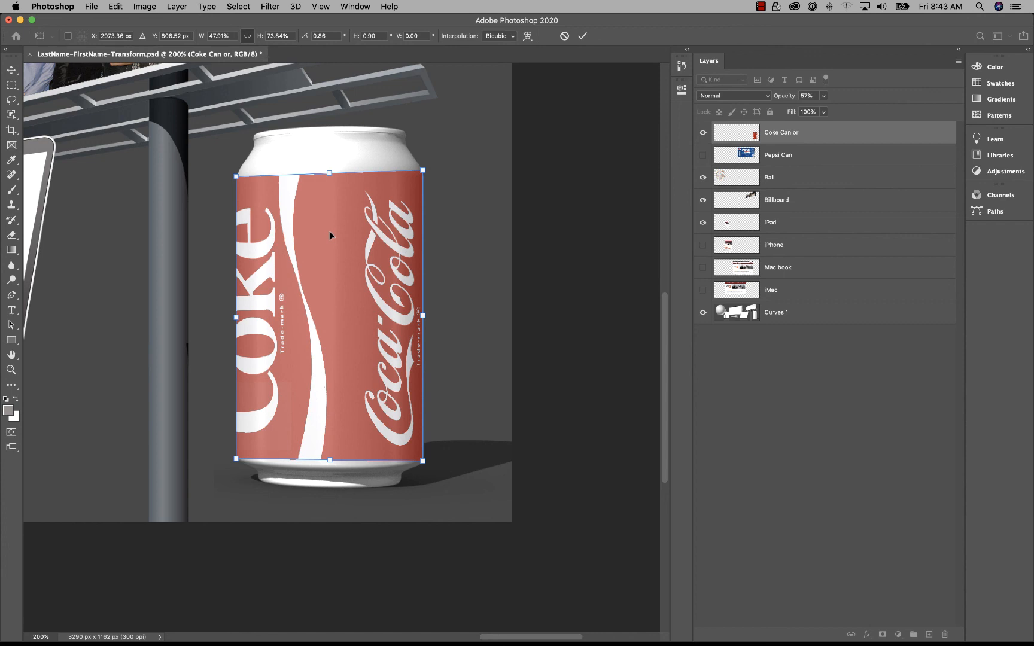
click(583, 36)
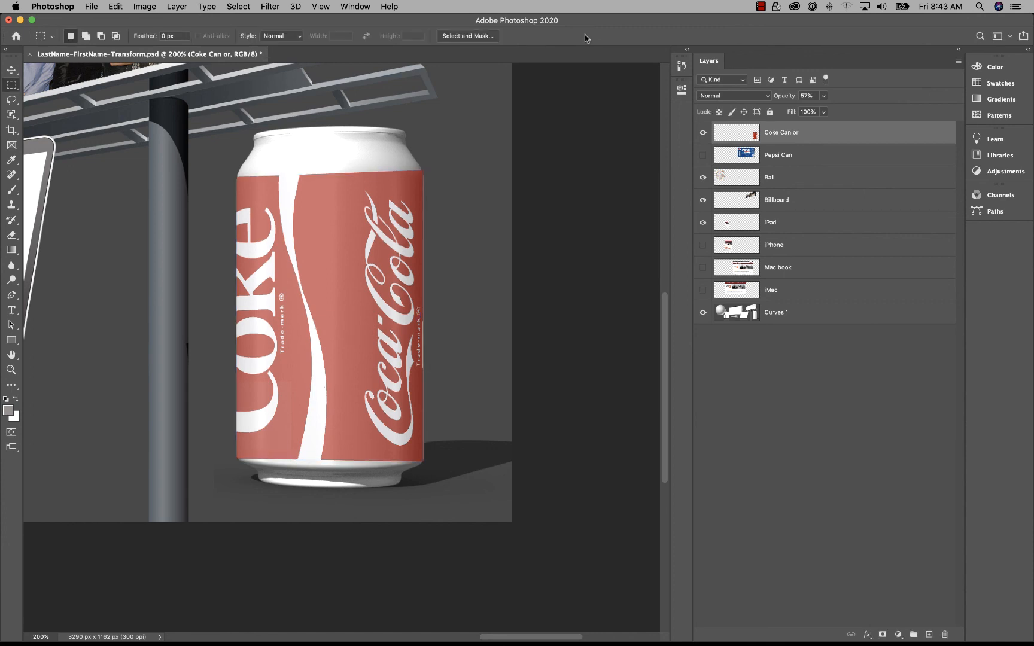
Warp the Coke label so its upper edge bows downward along the curve of the can's shoulder.
click(145, 7)
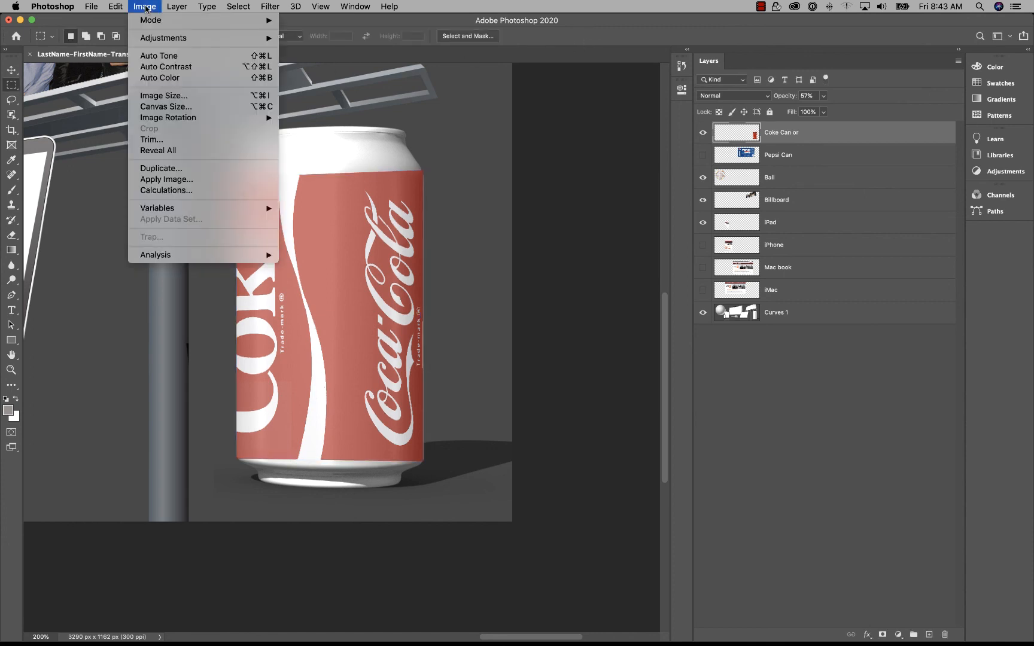
mouse_move(116, 7)
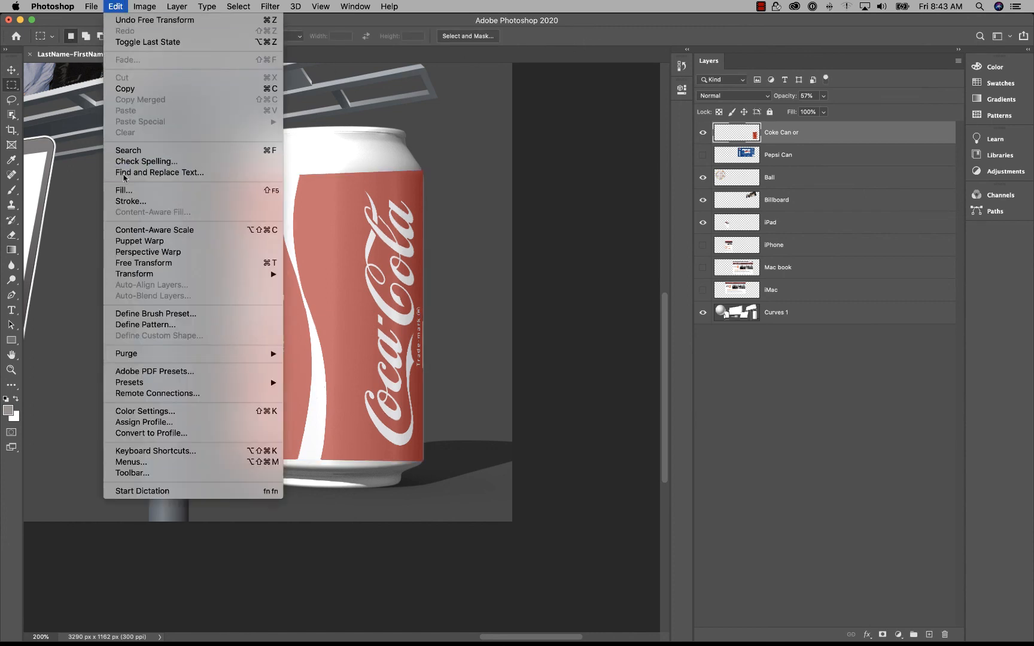
mouse_move(138, 279)
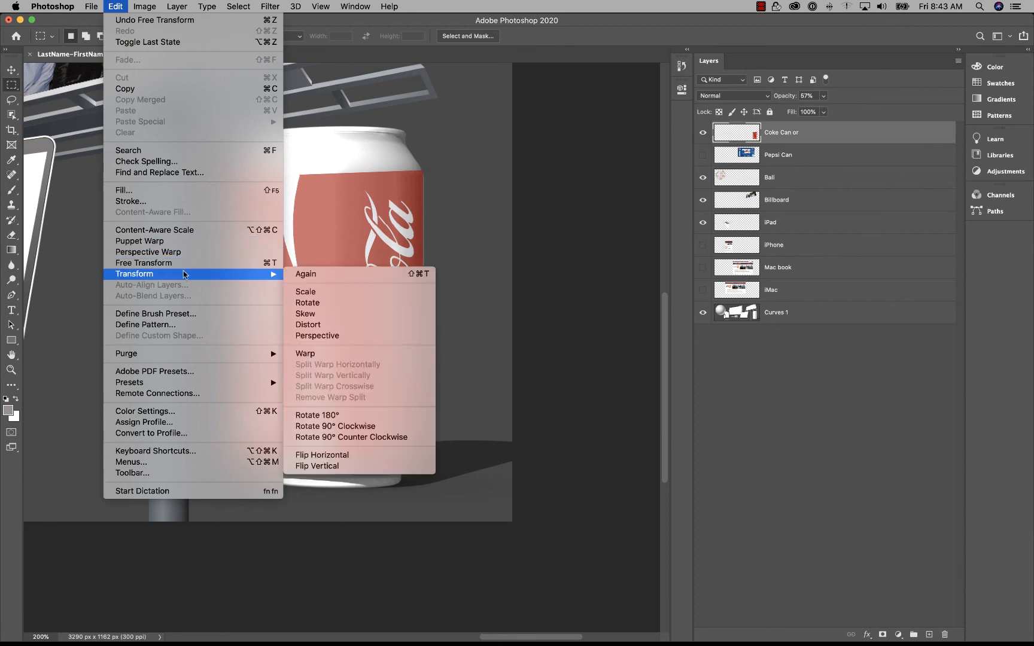
click(316, 353)
drag(334, 189, 383, 195)
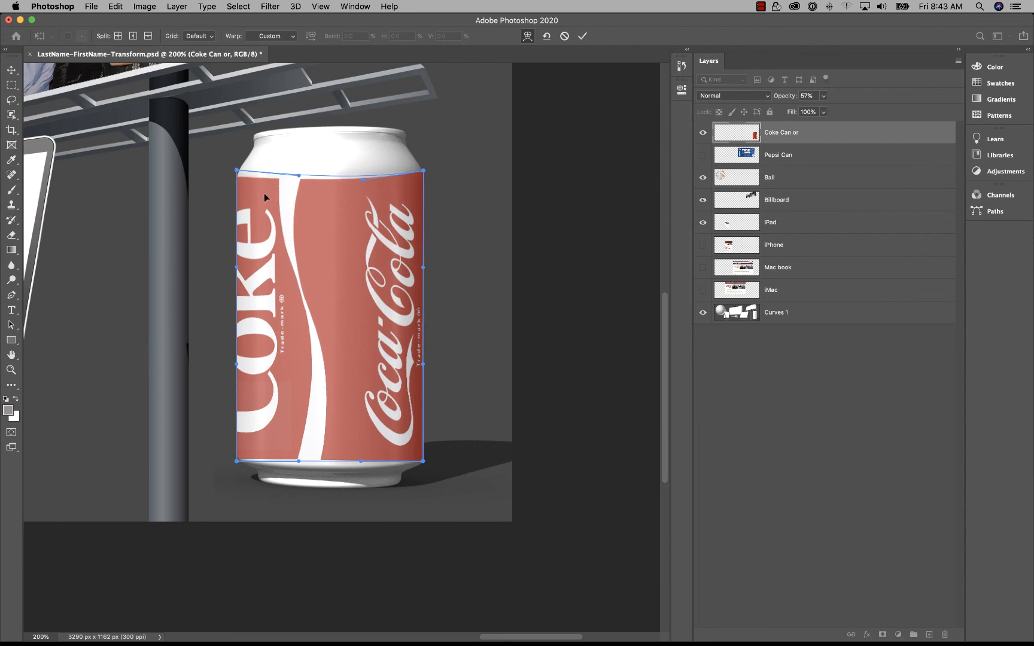
drag(264, 192, 263, 194)
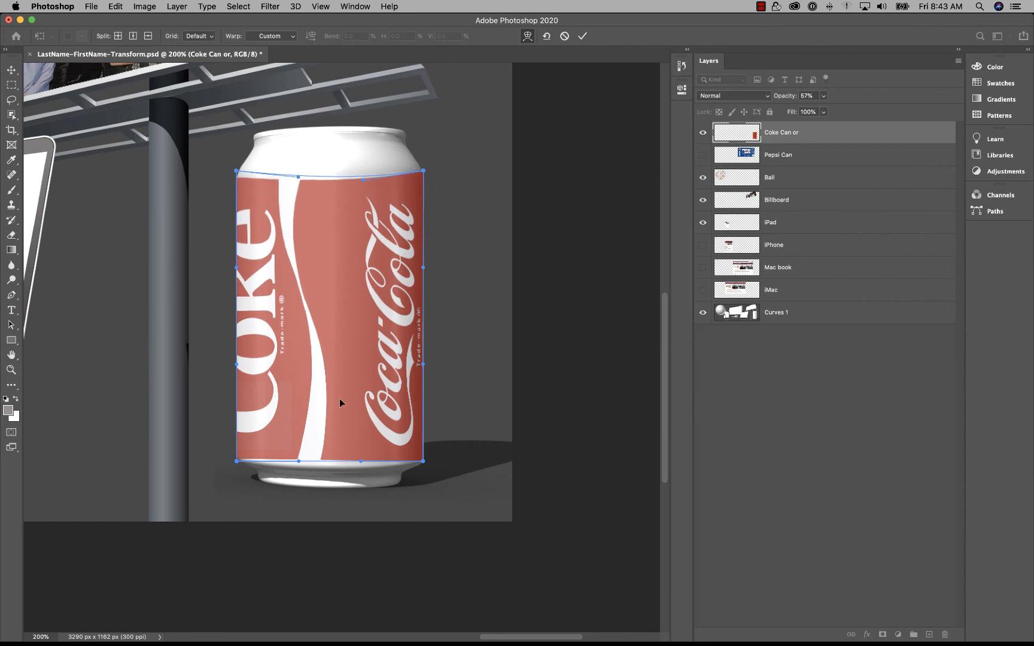
Bow the lower edge of the label's warp mesh downward to follow the curve of the can's base.
drag(336, 402, 333, 414)
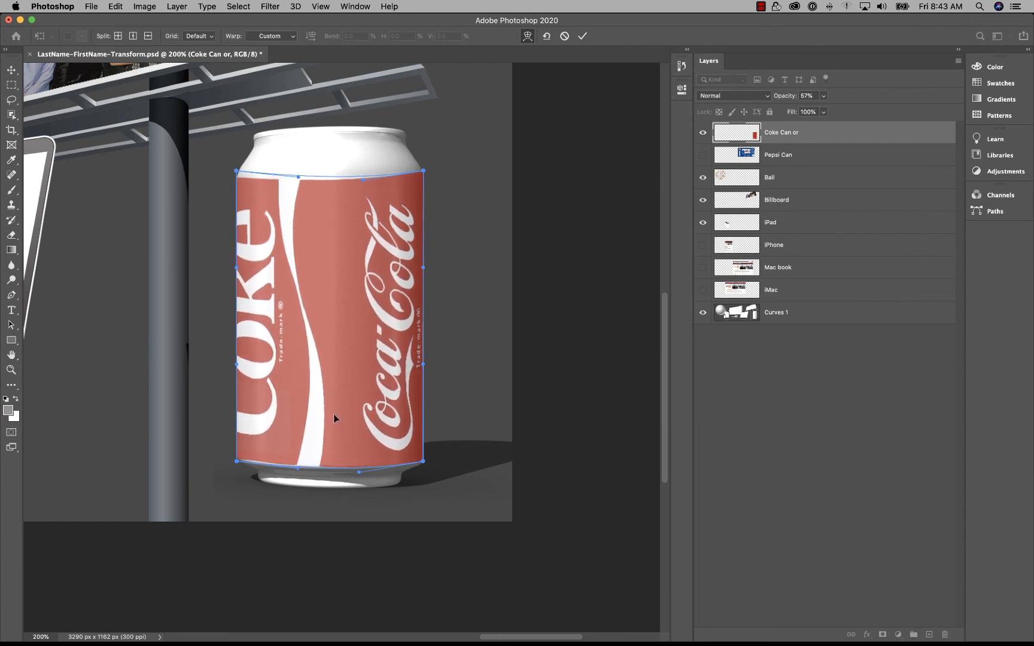
drag(257, 454, 297, 470)
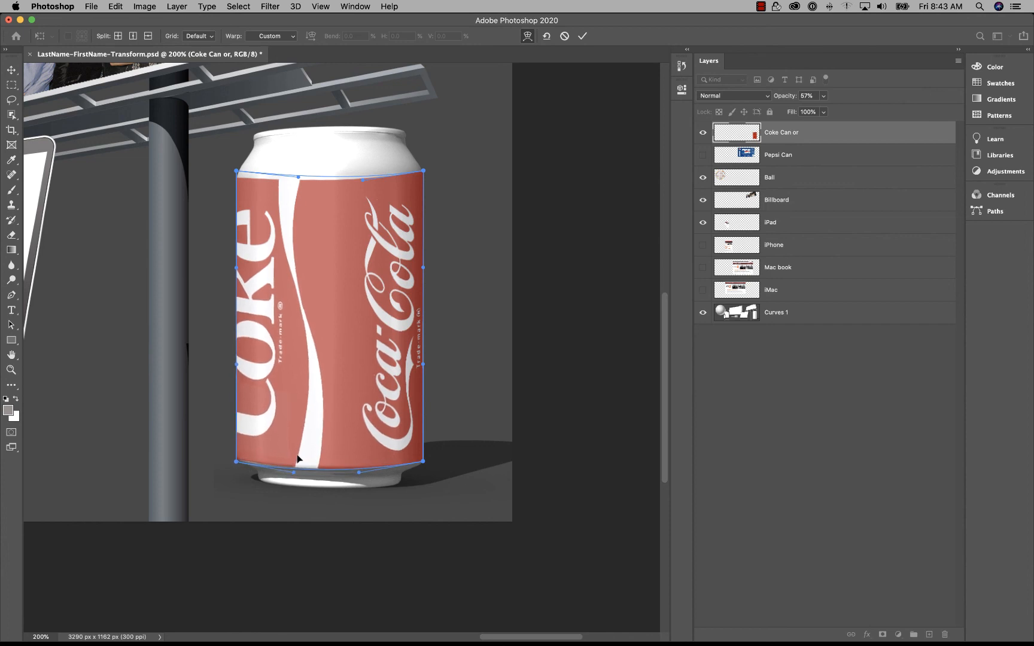
drag(372, 448, 404, 455)
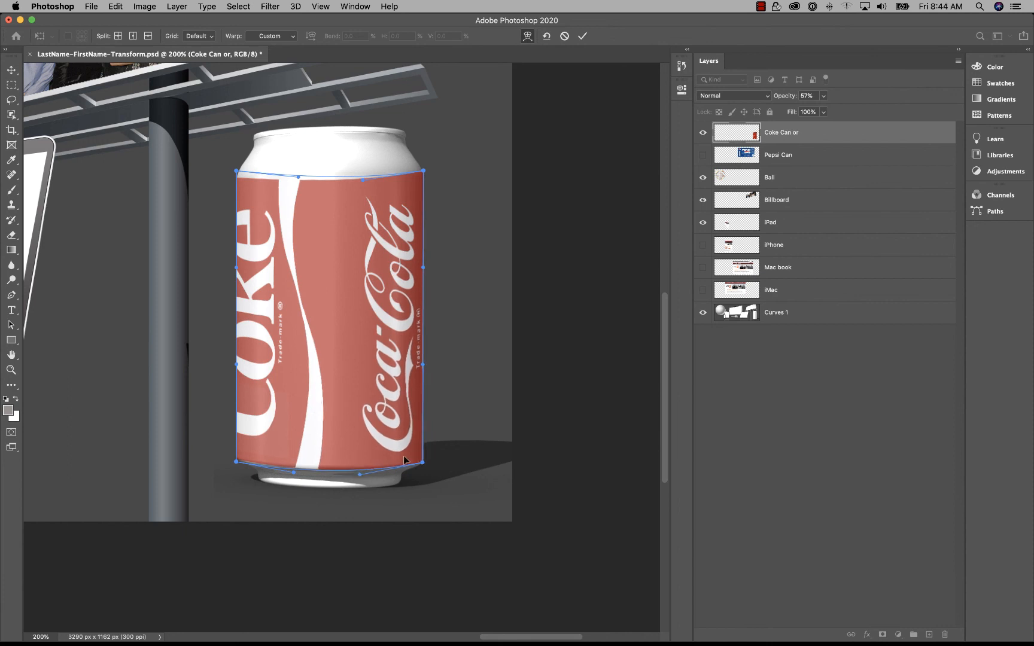
Raise the warp's two upper corners slightly, refine the upper curve to match the can's shoulder, and apply the warp.
drag(408, 212, 406, 207)
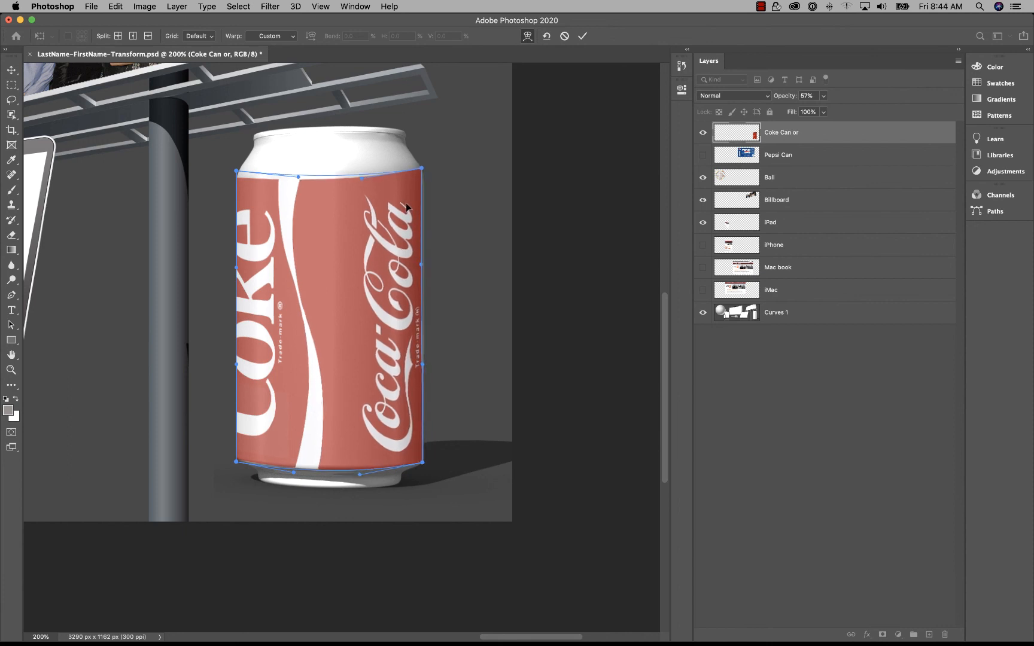
drag(231, 190, 247, 190)
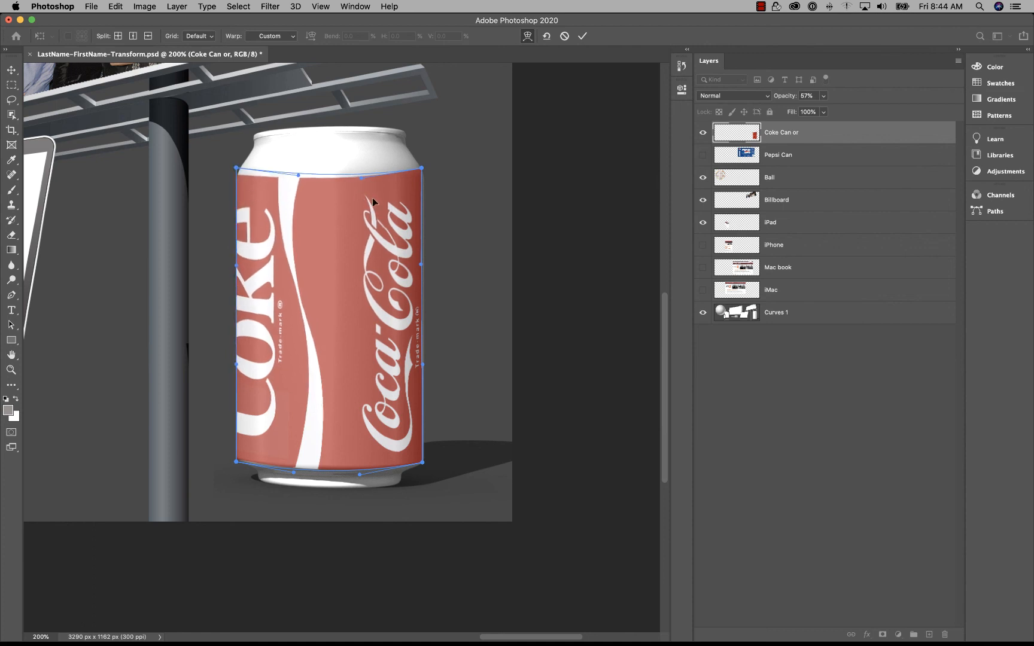
drag(372, 197, 377, 201)
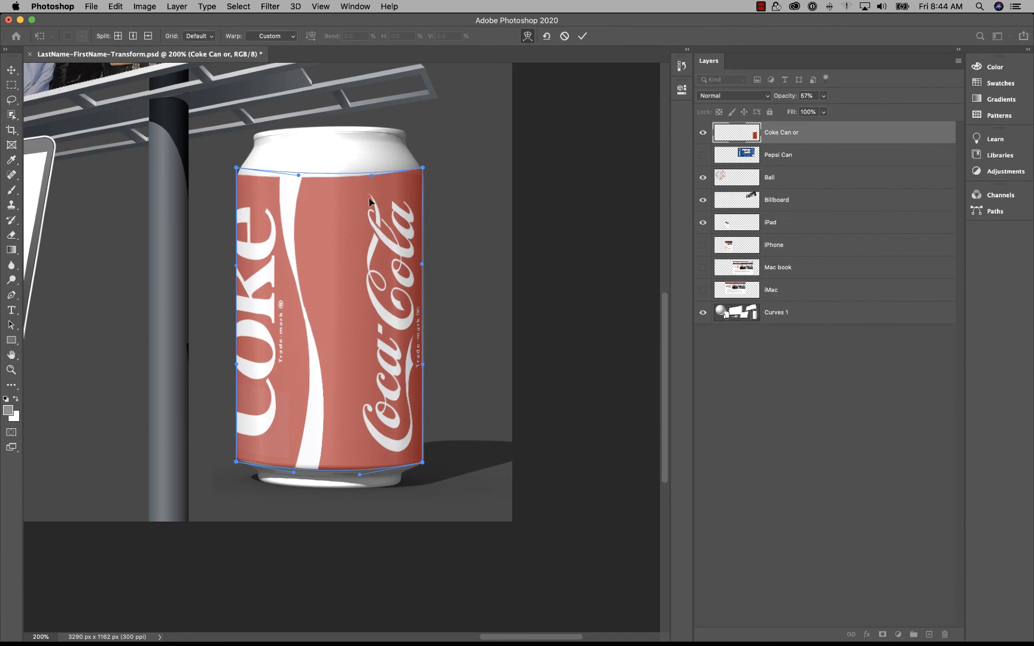
key(Return)
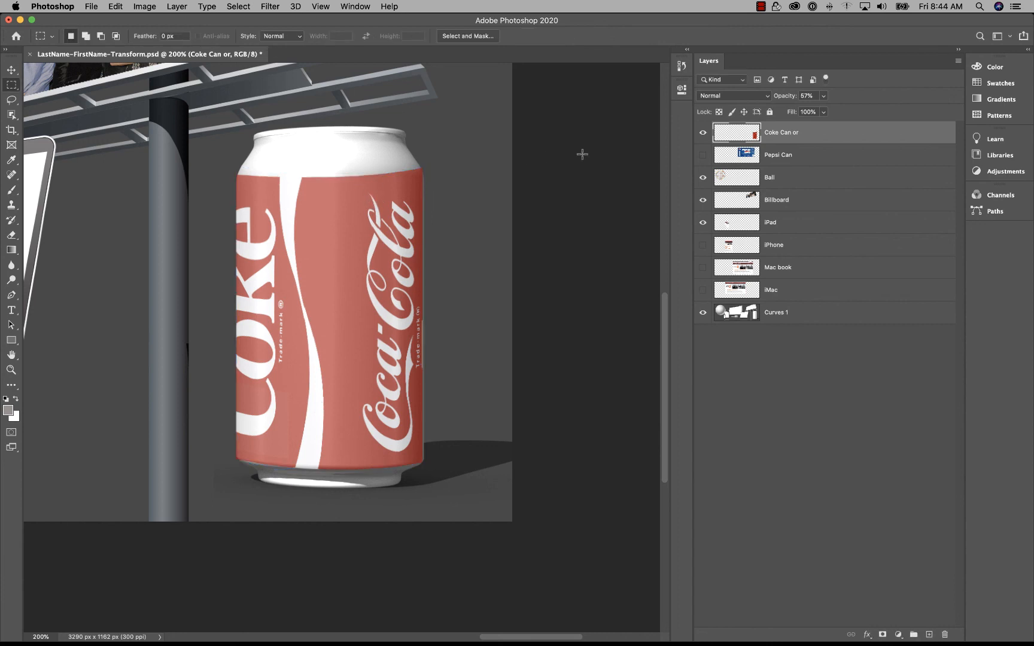
Restore the Coke Can layer's opacity to 100% and set its blend mode to Multiply.
drag(779, 100, 879, 105)
click(738, 98)
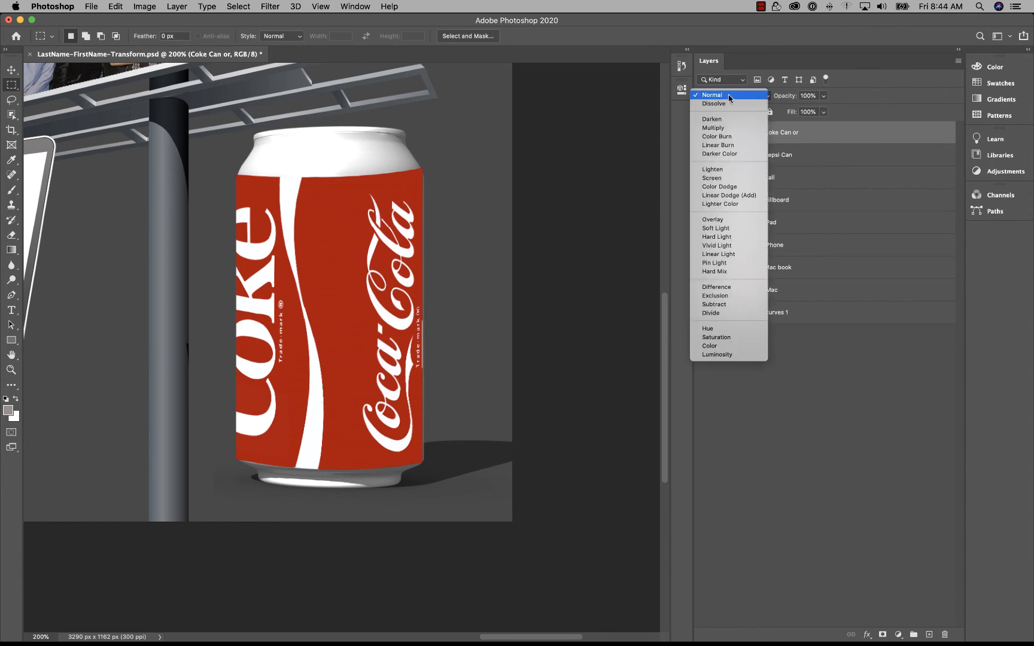
click(730, 128)
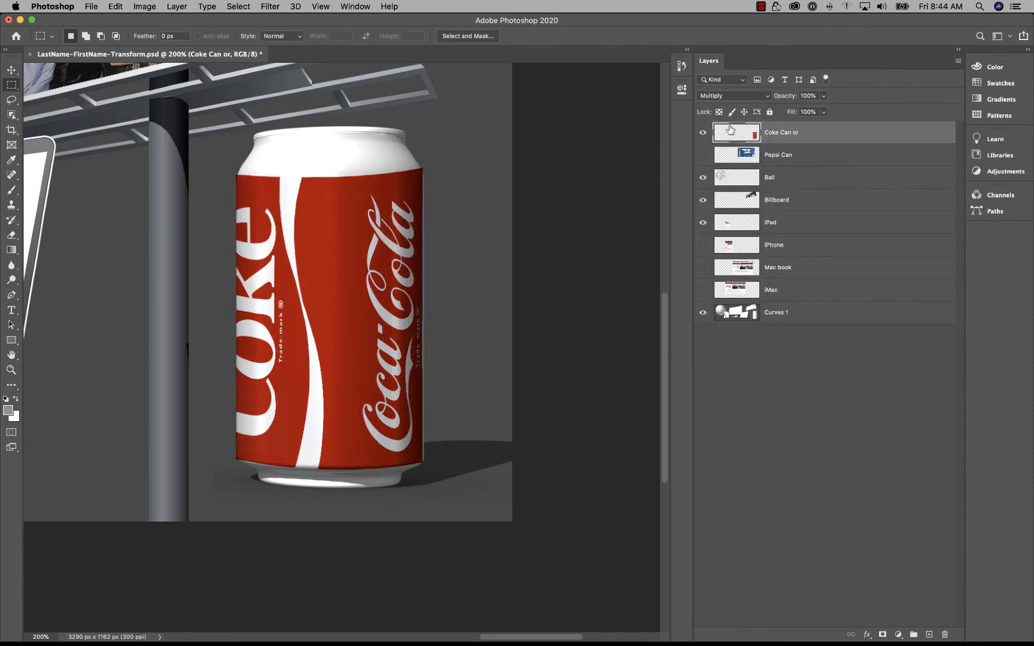
key(super+minus)
key(super+minus)
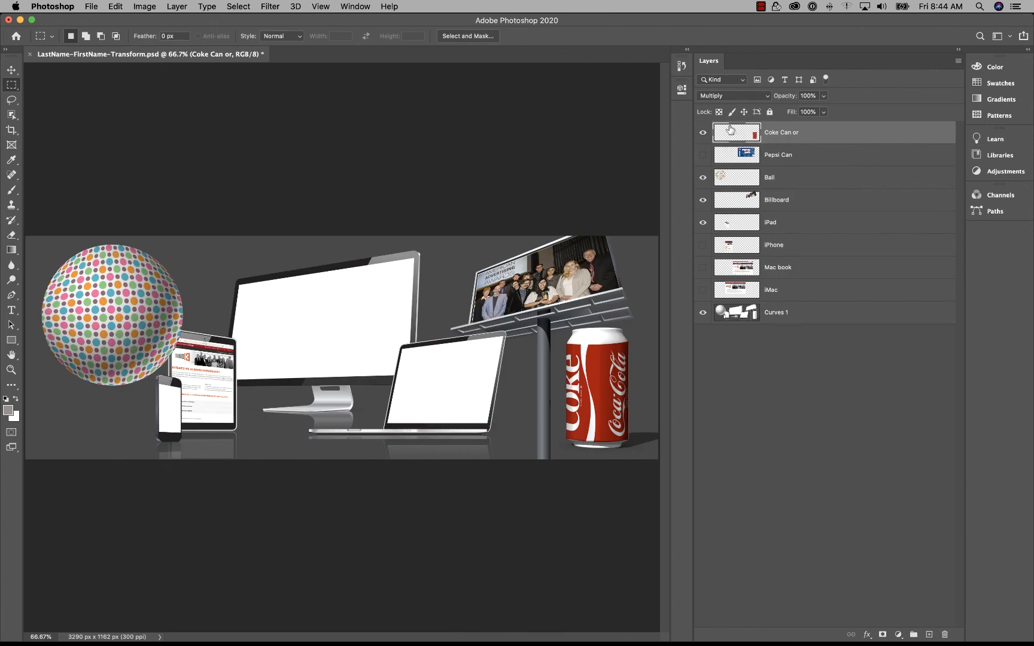